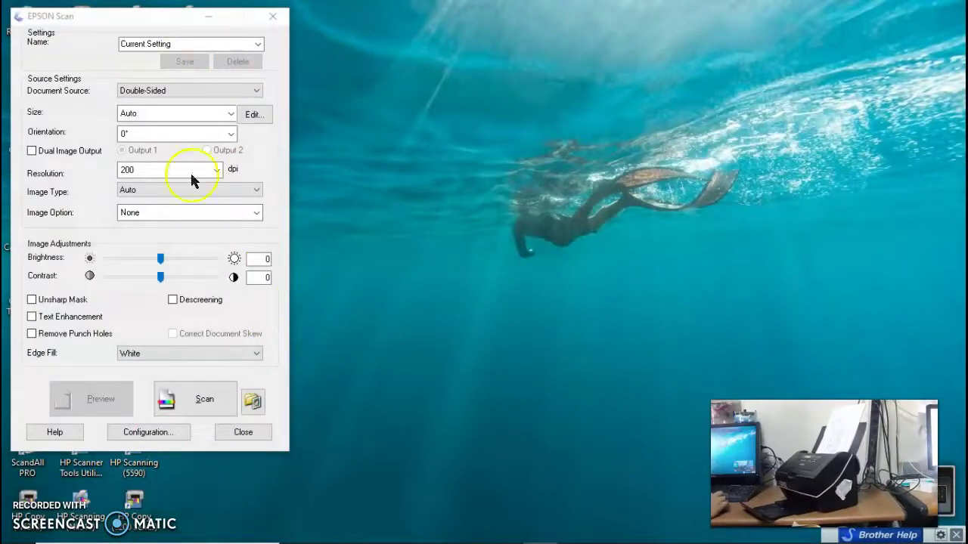
Close the open scan window, then relaunch EPSON Scan with the EPSON GT-S85 scanner selected
left_click(276, 21)
left_click(276, 21)
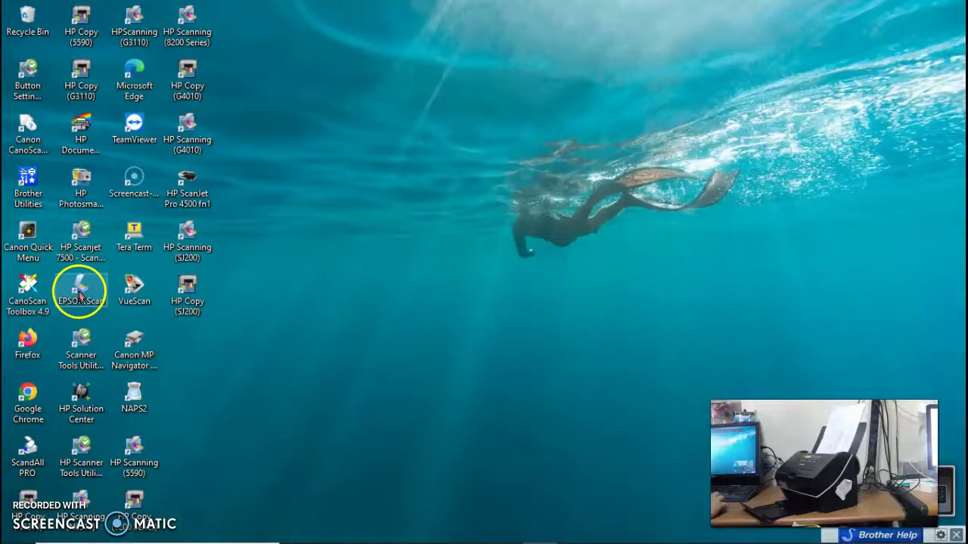
double_click(80, 296)
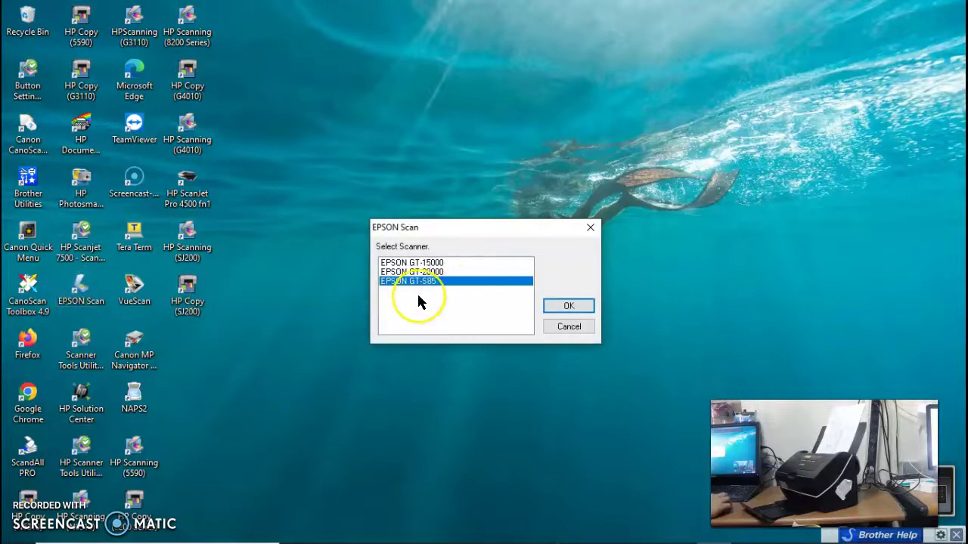
left_click(441, 290)
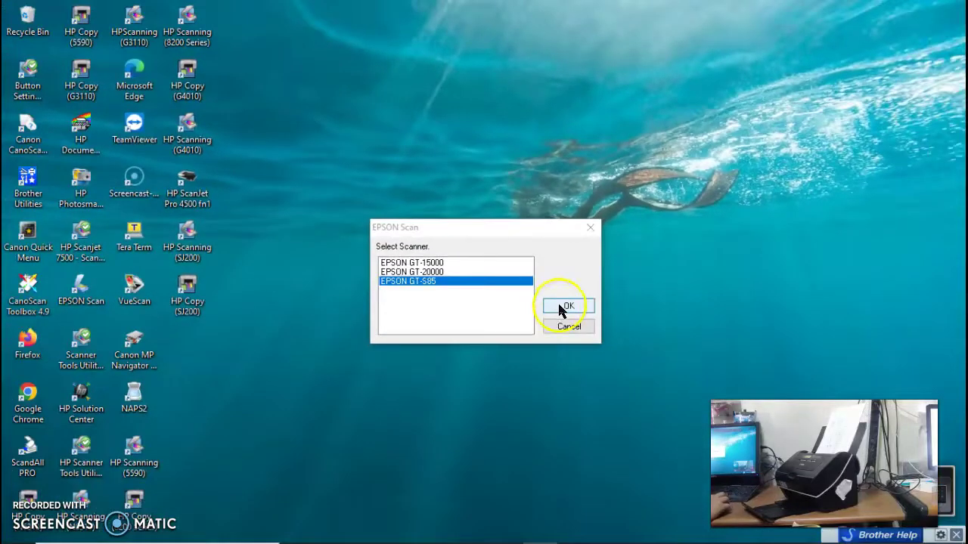
left_click(659, 317)
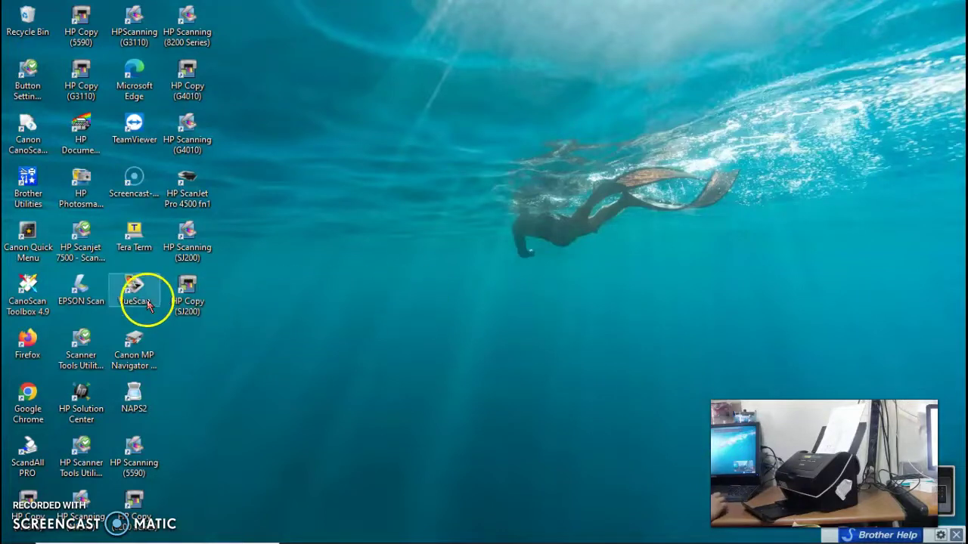
double_click(97, 305)
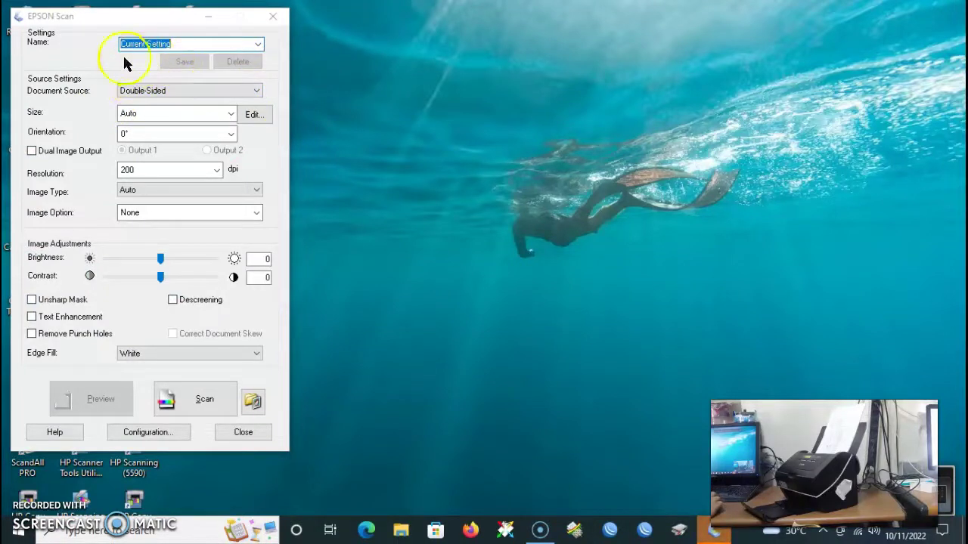
Keep the Current Setting profile and choose Double-Sided as the document source
left_click(257, 45)
left_click(250, 54)
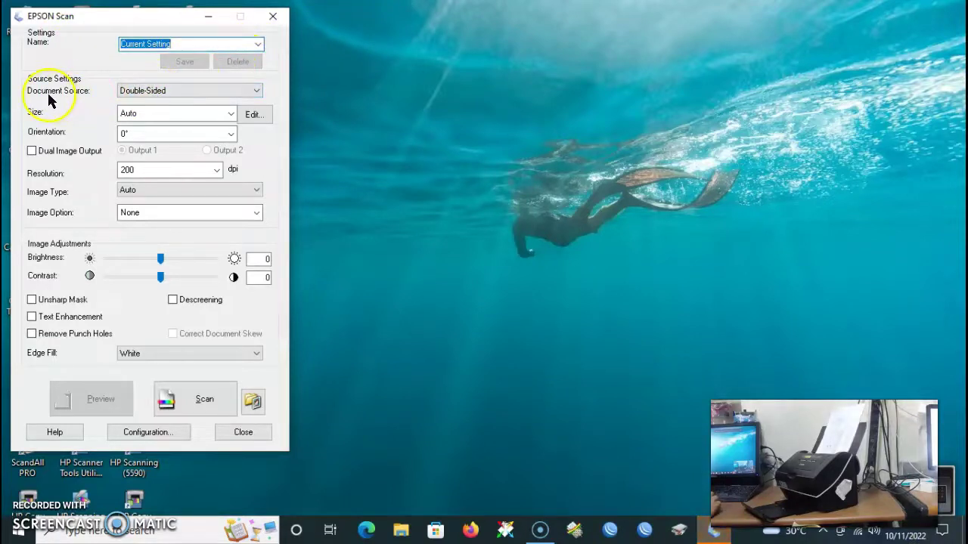
left_click(254, 91)
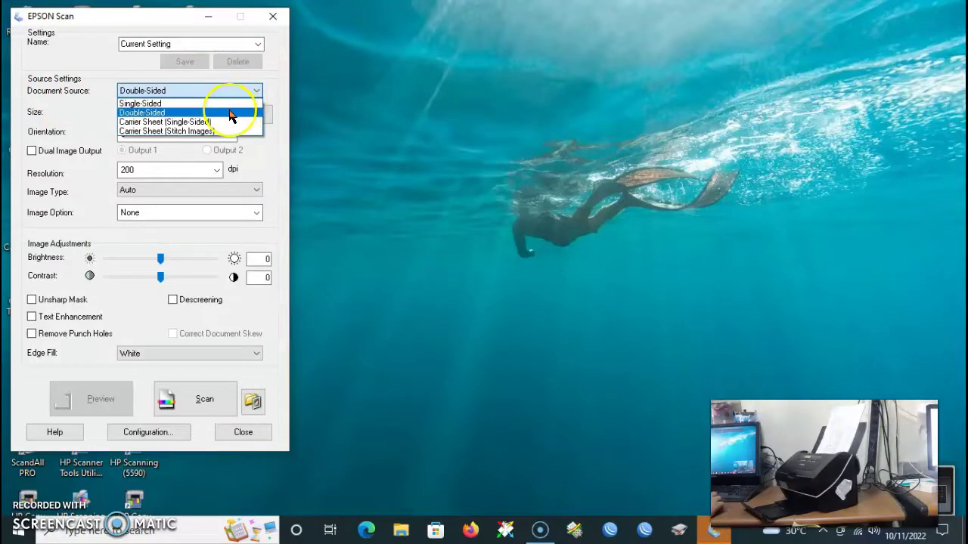
left_click(231, 113)
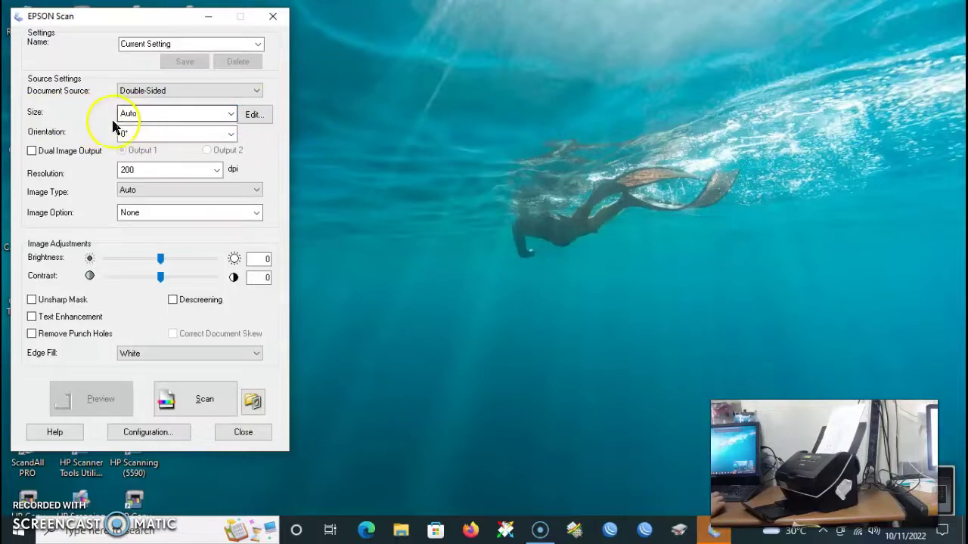
Set the scan size to A4 (210 x 297 mm)
left_click(231, 114)
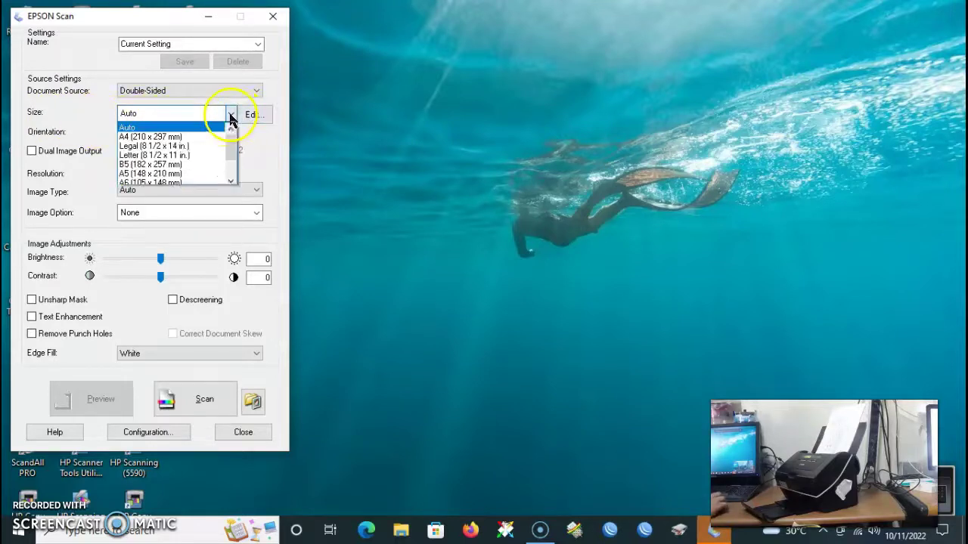
left_click(186, 137)
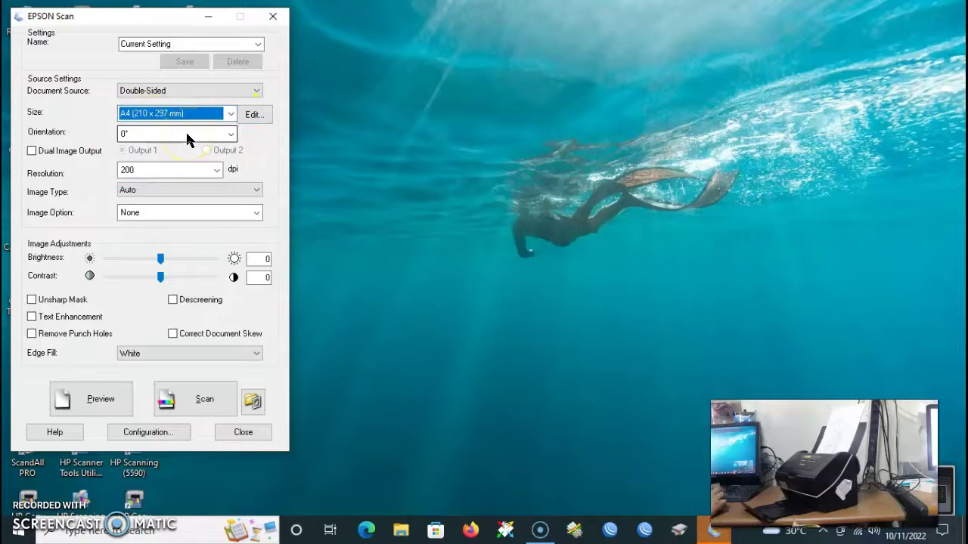
left_click(231, 119)
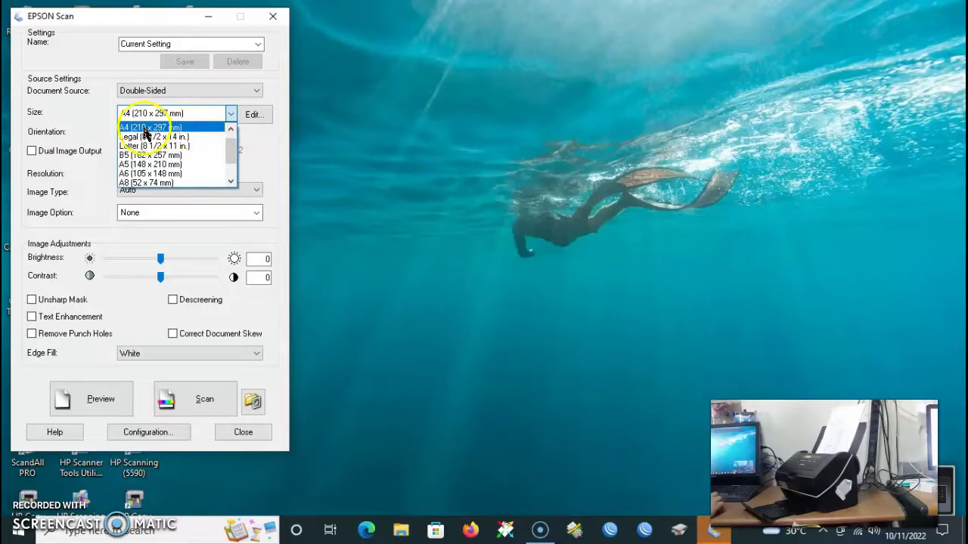
left_click(195, 127)
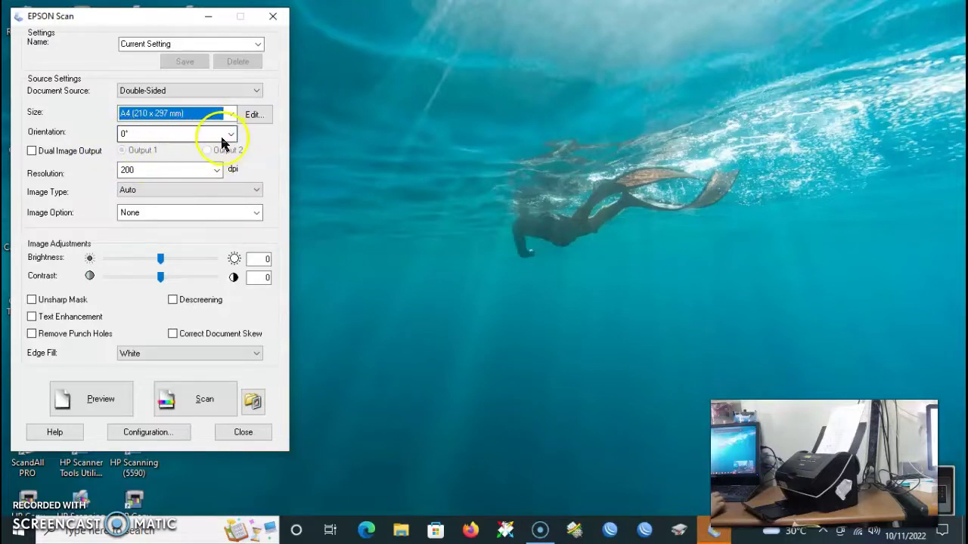
Set the scan resolution to 200 dpi and the image type to Color
left_click(216, 170)
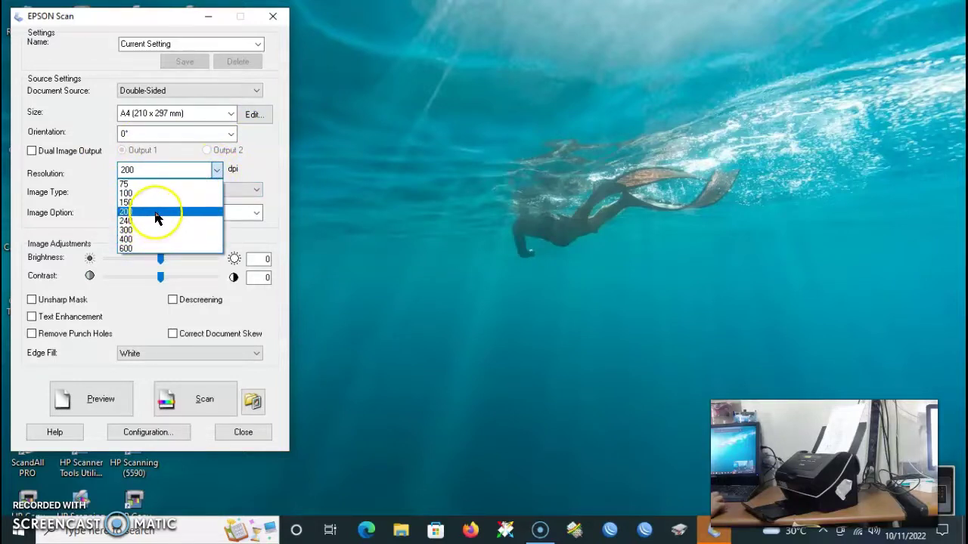
left_click(153, 211)
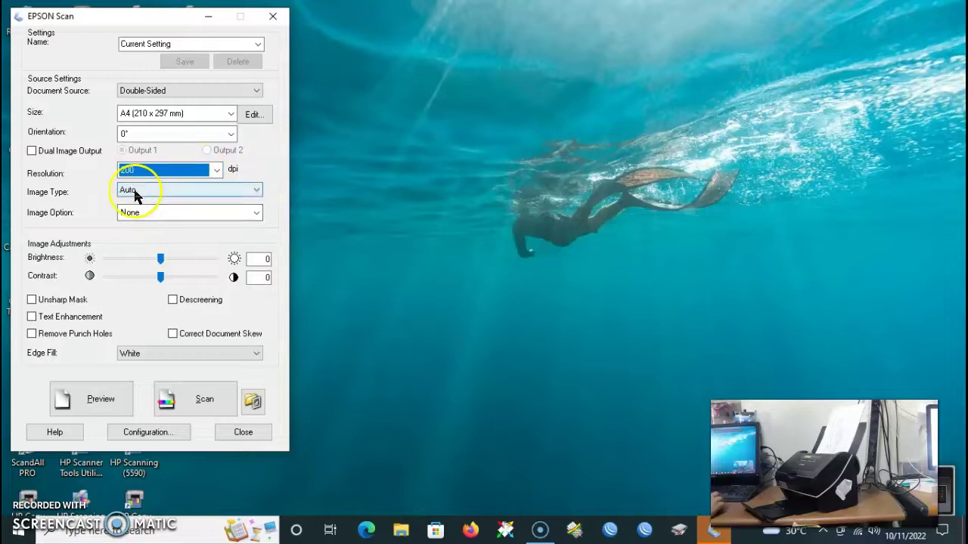
left_click(223, 191)
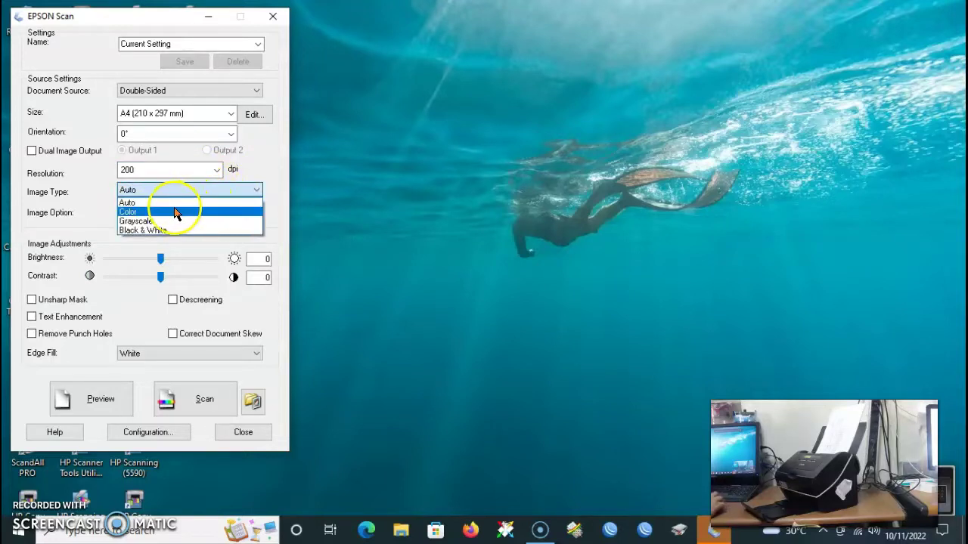
left_click(173, 212)
left_click(252, 193)
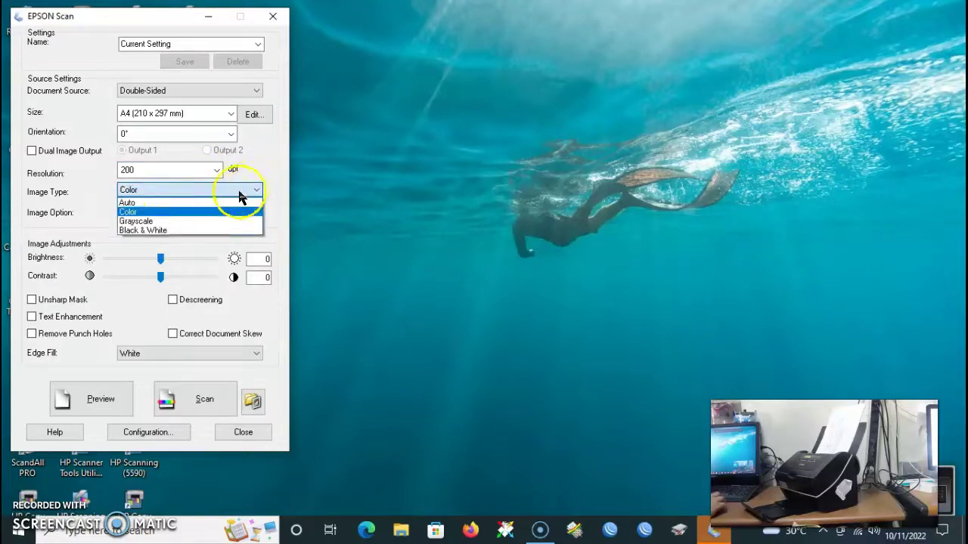
left_click(158, 213)
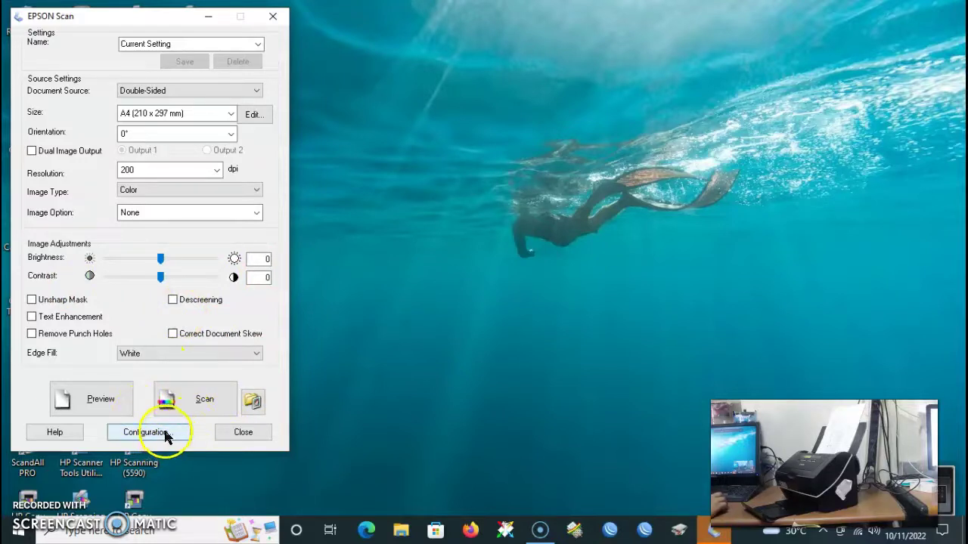
Start the scan to reach its file save settings and replace the file name prefix with the person's name
left_click(193, 401)
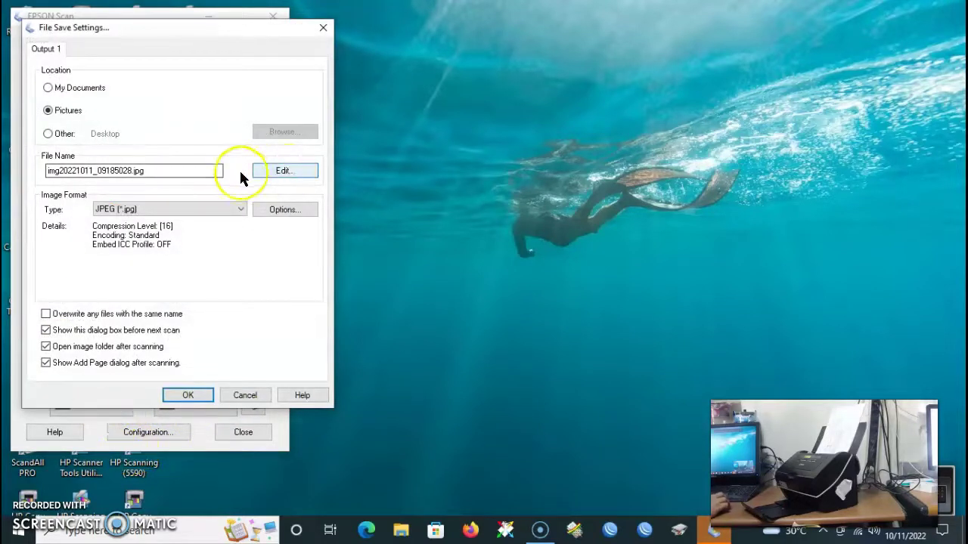
left_click(286, 172)
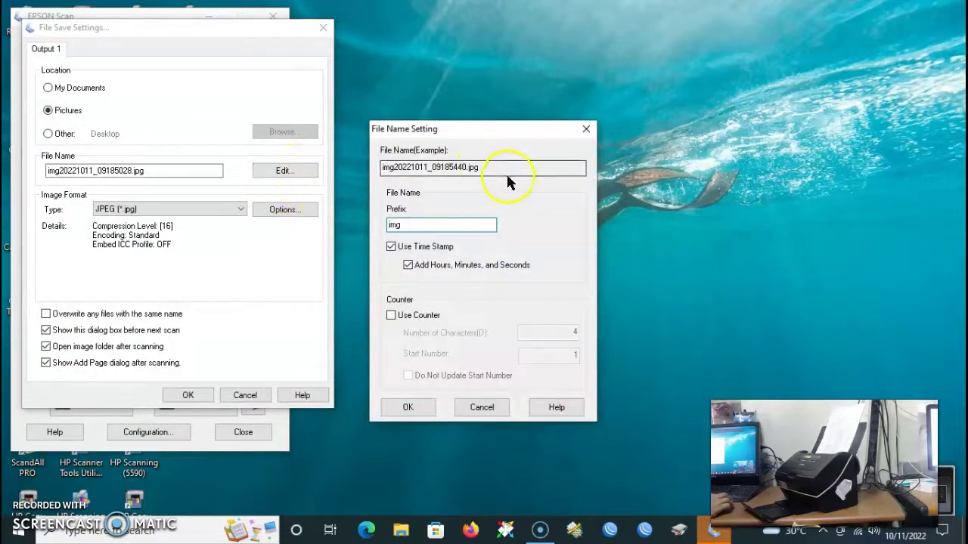
left_click_drag(462, 224, 370, 234)
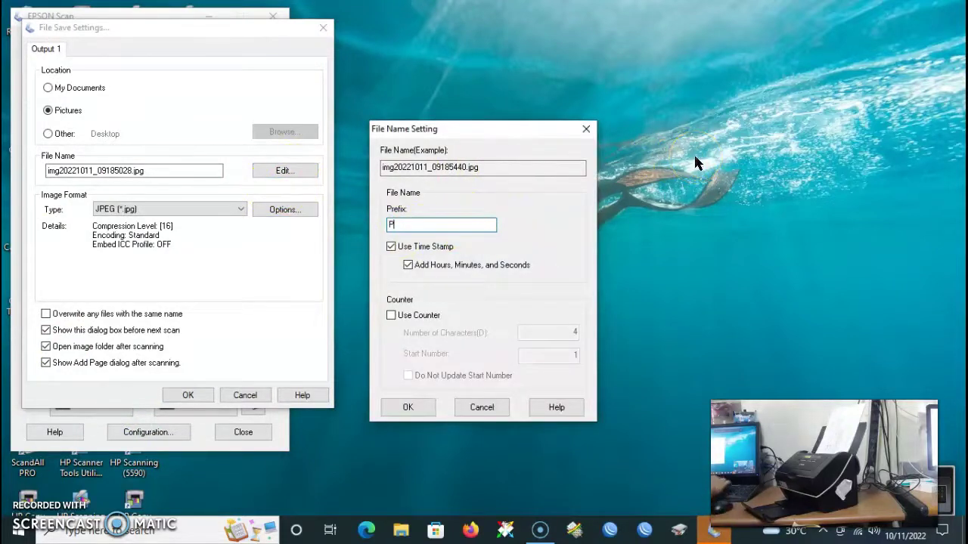
type("Pak mulka")
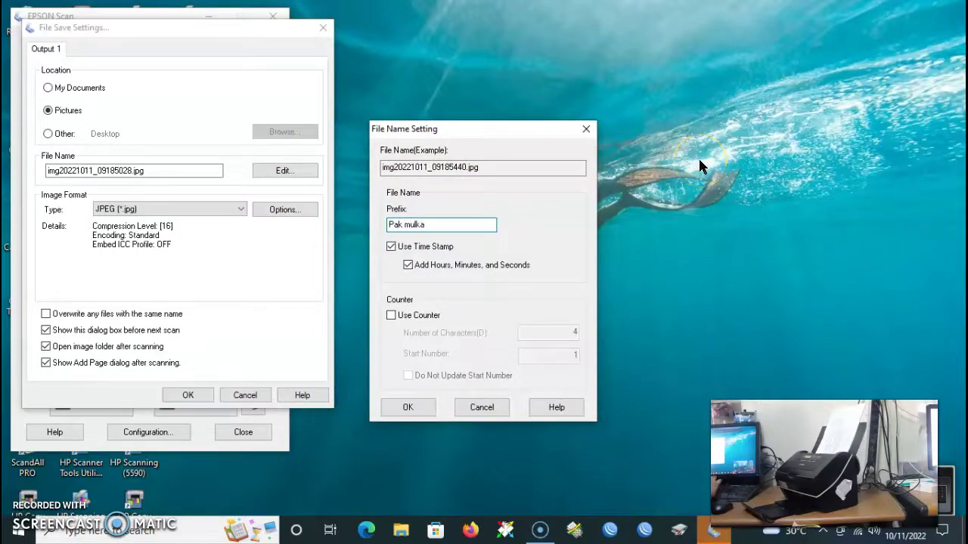
left_click(452, 227)
key("BackSpace")
key("BackSpace")
key("BackSpace")
key("BackSpace")
type("akan")
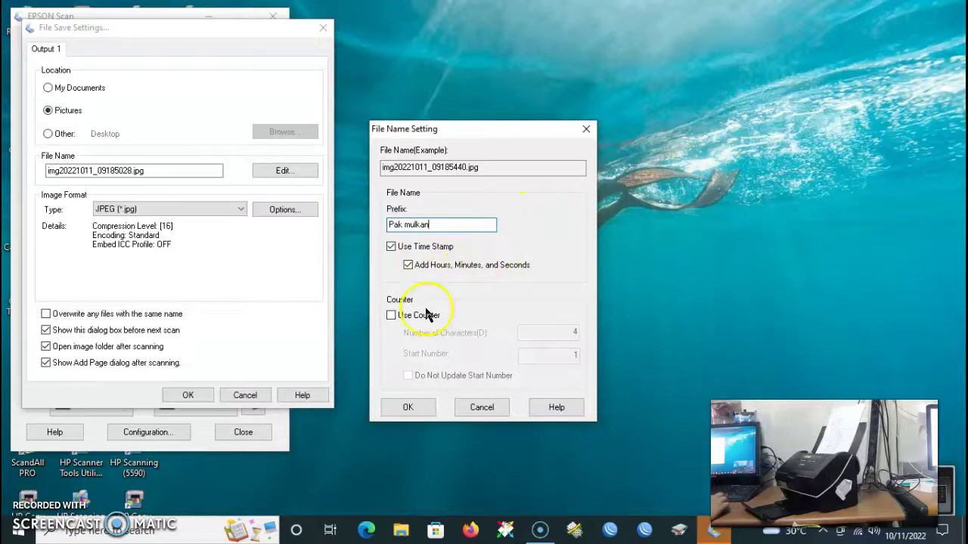
left_click(412, 408)
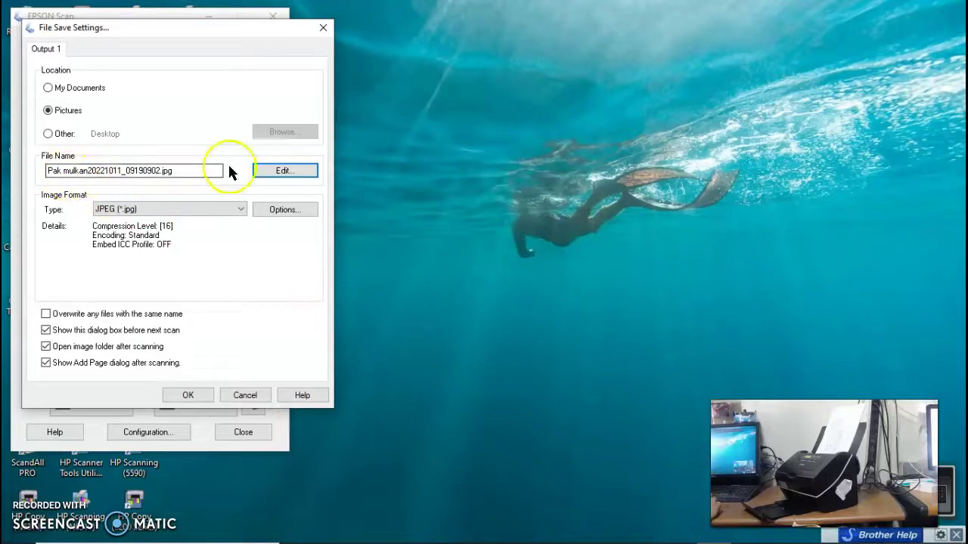
Check the file name settings without changing them and set the image format to PDF (*.pdf)
left_click(287, 172)
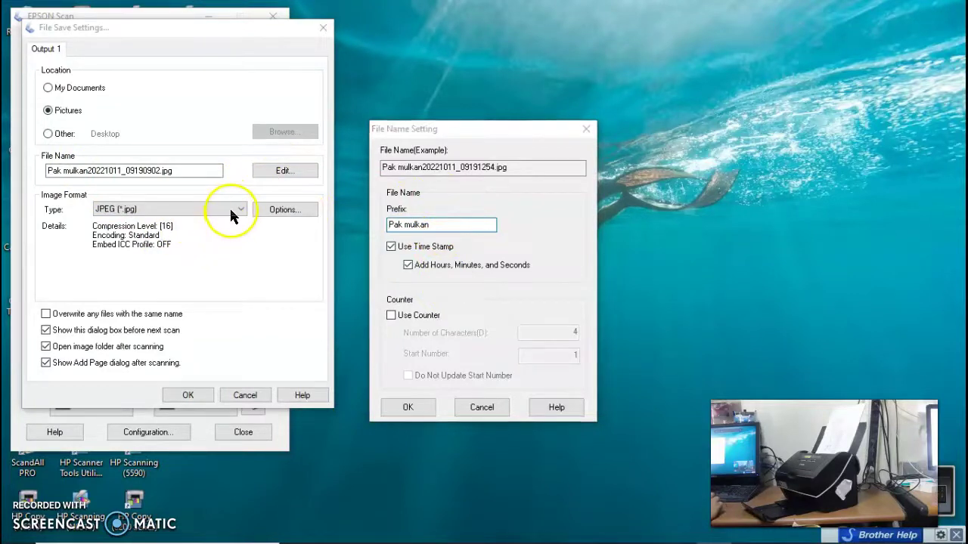
left_click(482, 408)
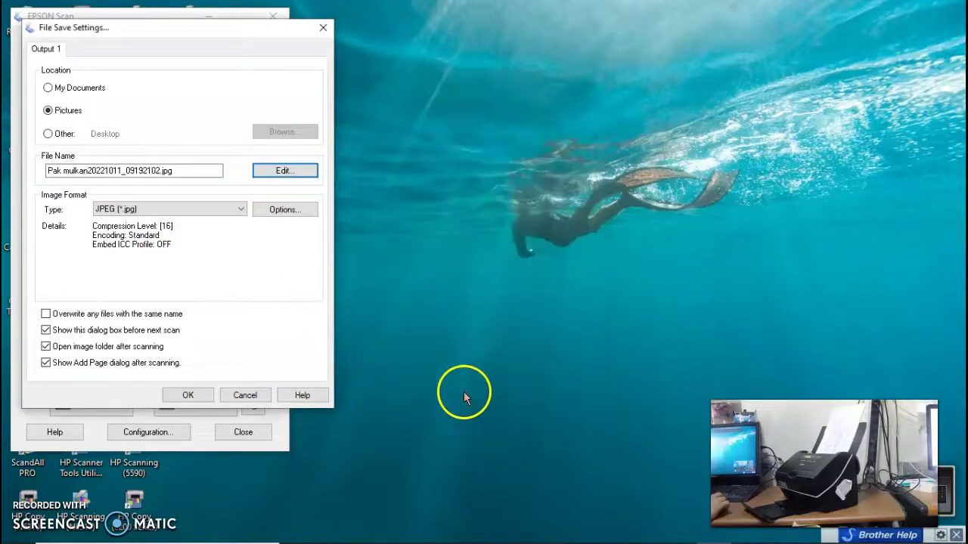
left_click(233, 210)
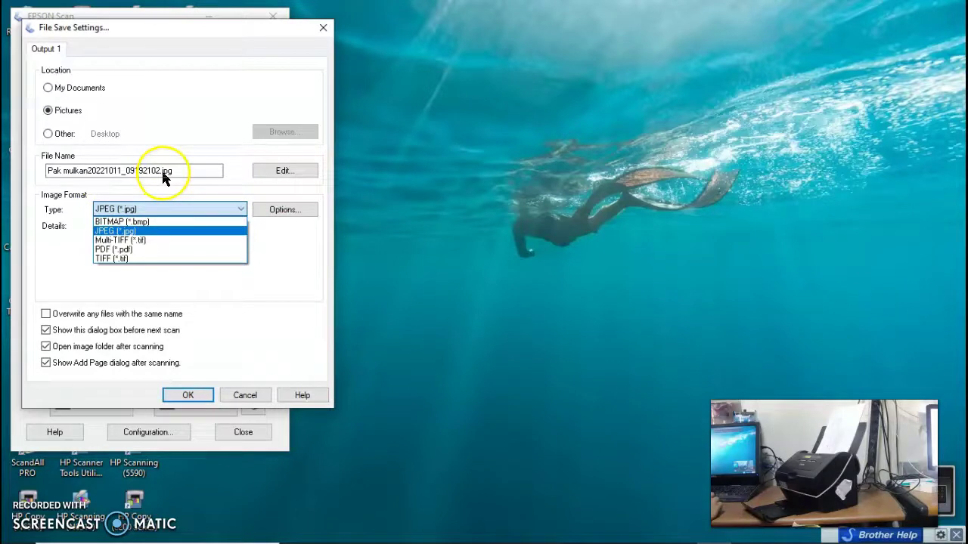
left_click(127, 250)
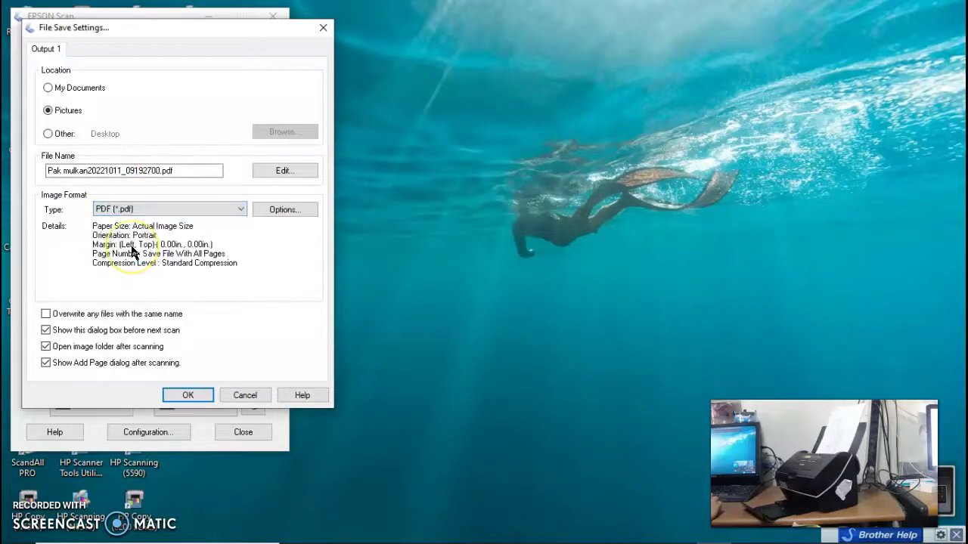
Try the time stamp options in the file name settings and leave the time stamp turned off
left_click(173, 170)
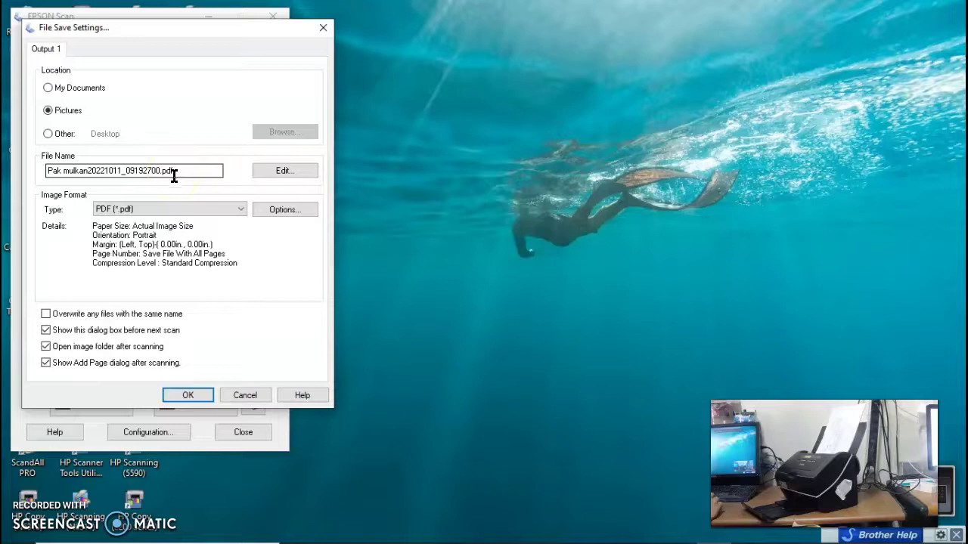
left_click(294, 172)
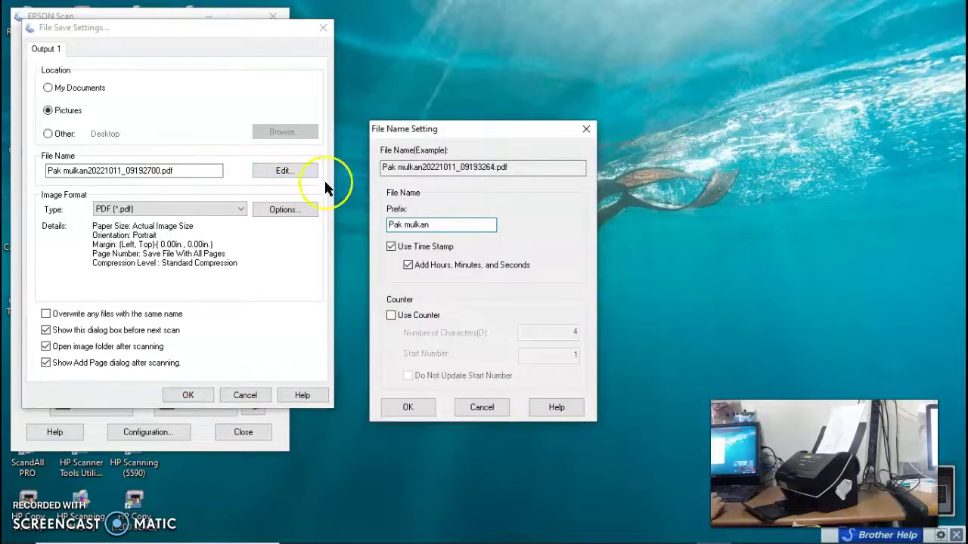
left_click(495, 167)
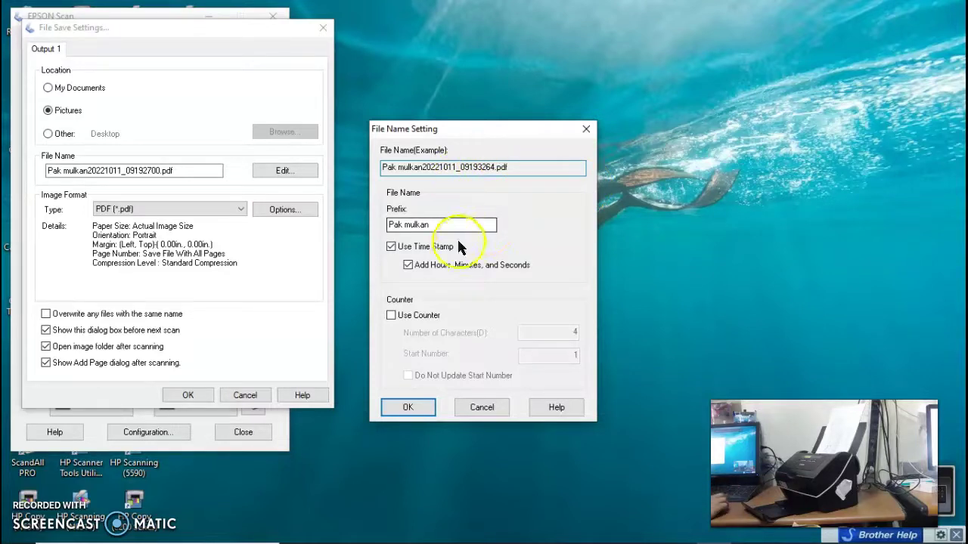
left_click(403, 246)
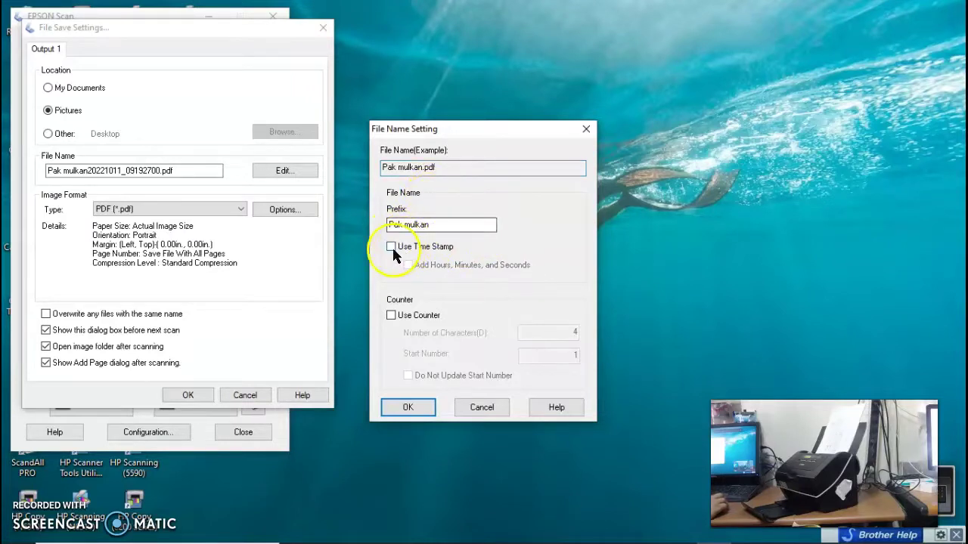
left_click(390, 245)
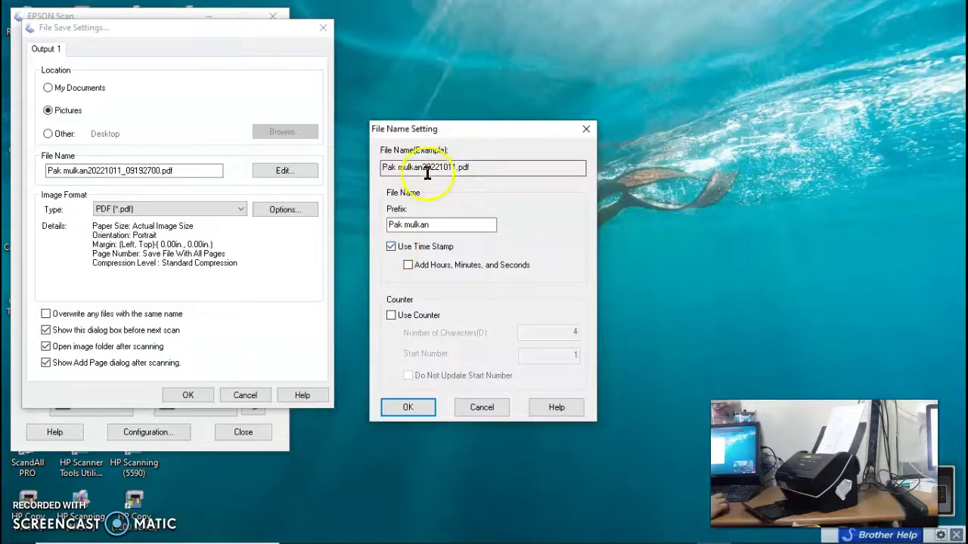
left_click(428, 225)
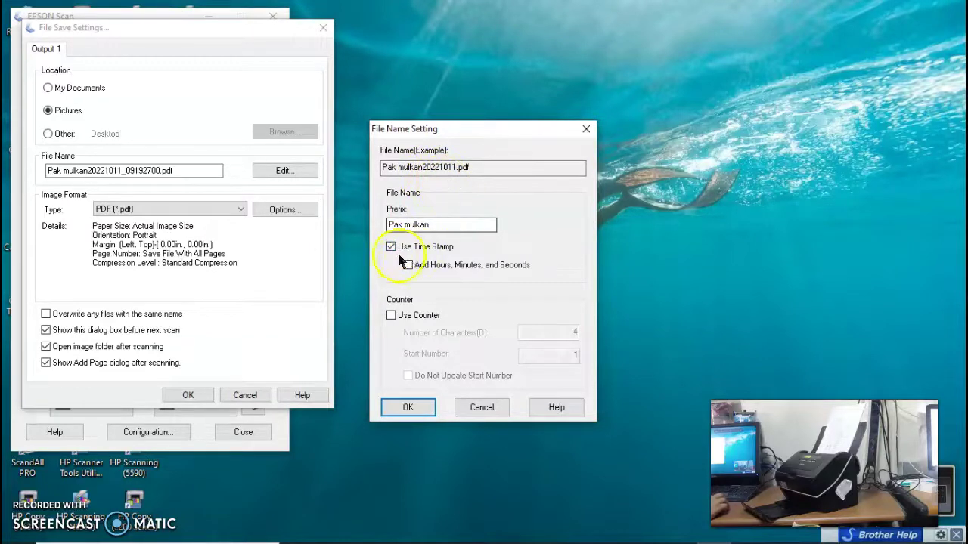
left_click(408, 266)
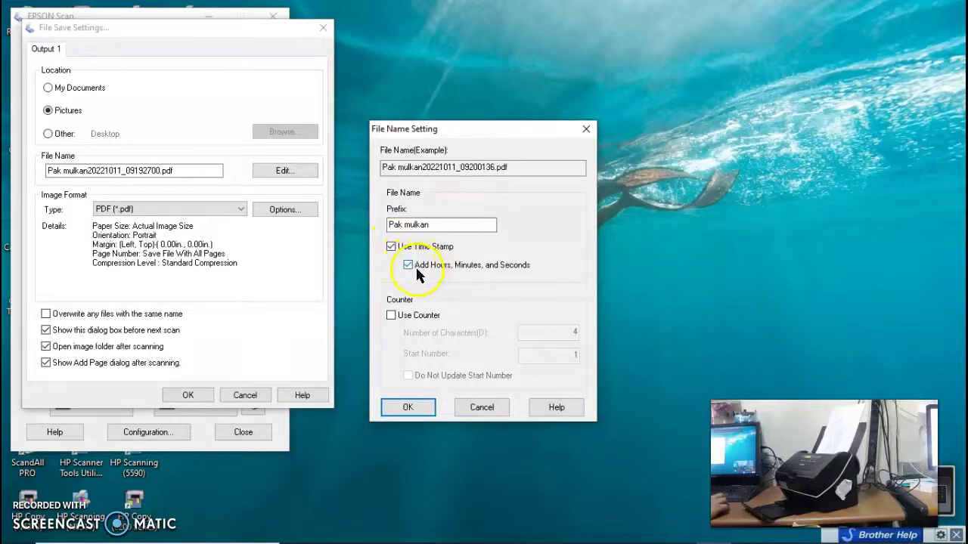
left_click(408, 265)
left_click(391, 246)
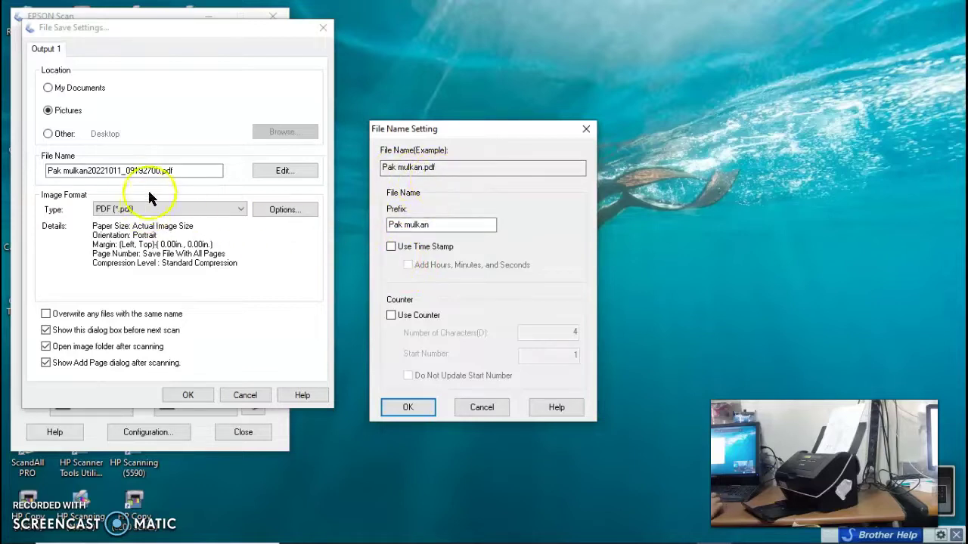
Turn on the counter for the scan file name and accept the file name settings
left_click(409, 408)
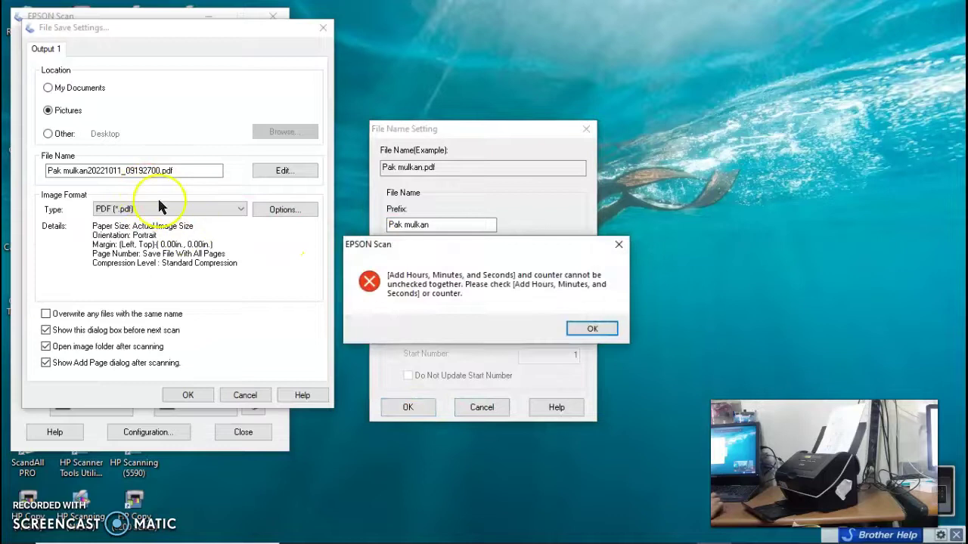
left_click(590, 328)
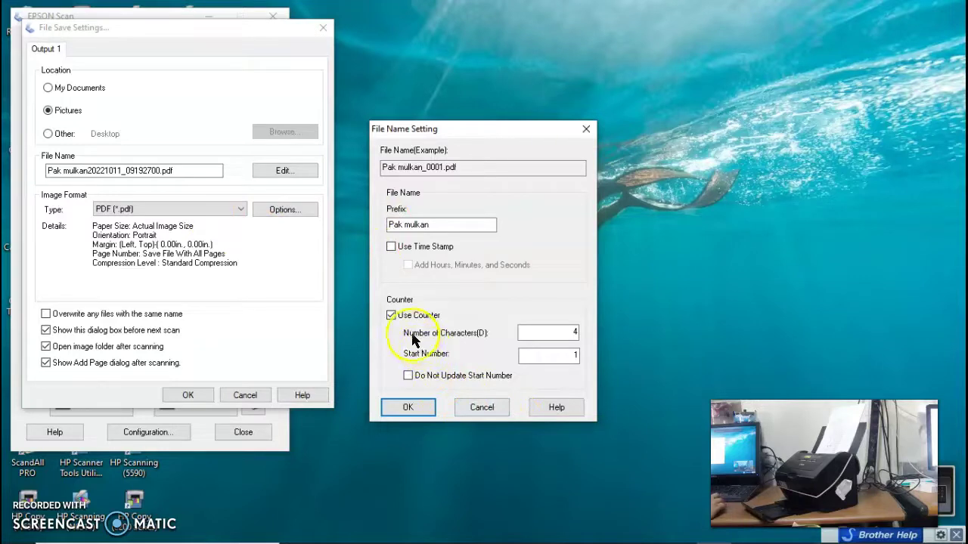
left_click(411, 410)
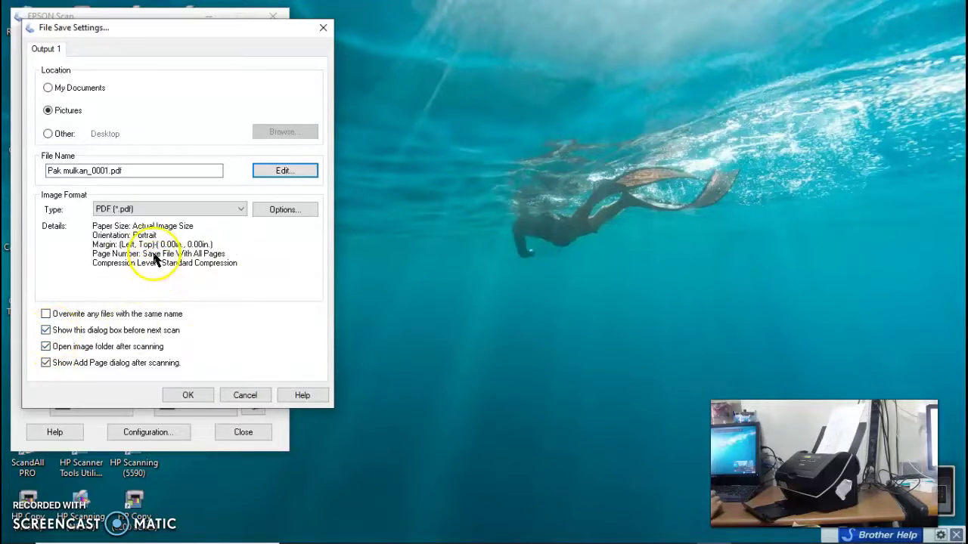
Try the My Documents and Other save locations, browse the folders without choosing one, and set the location back to Pictures
left_click(48, 88)
left_click(47, 134)
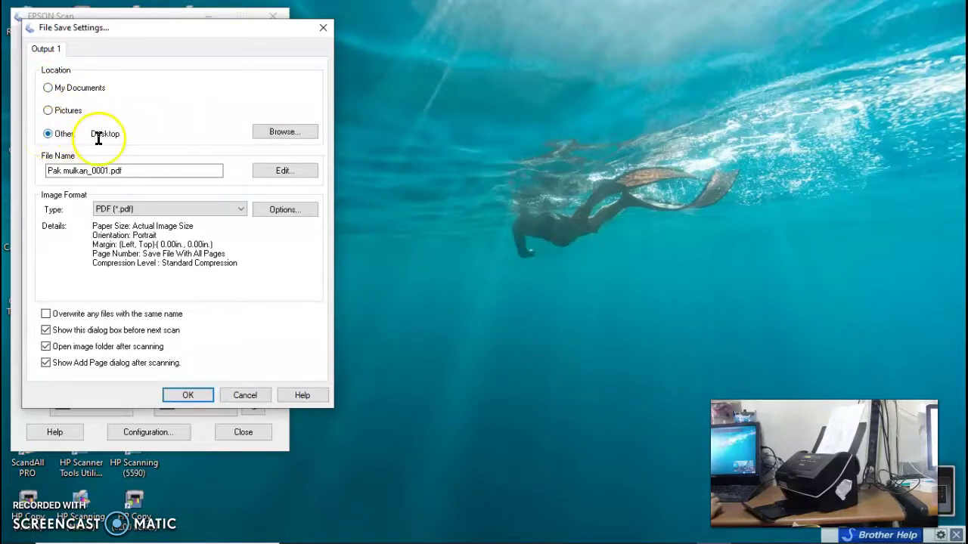
left_click(282, 133)
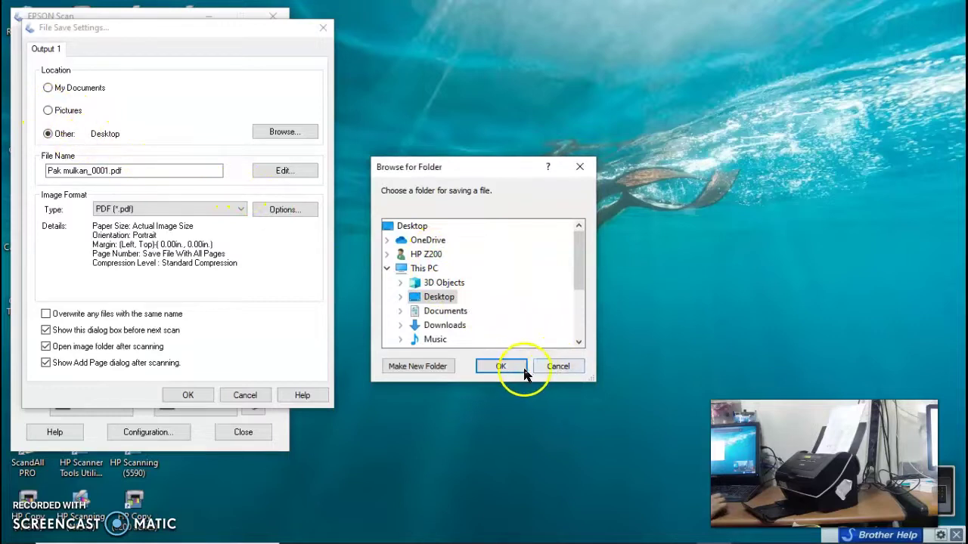
left_click(558, 366)
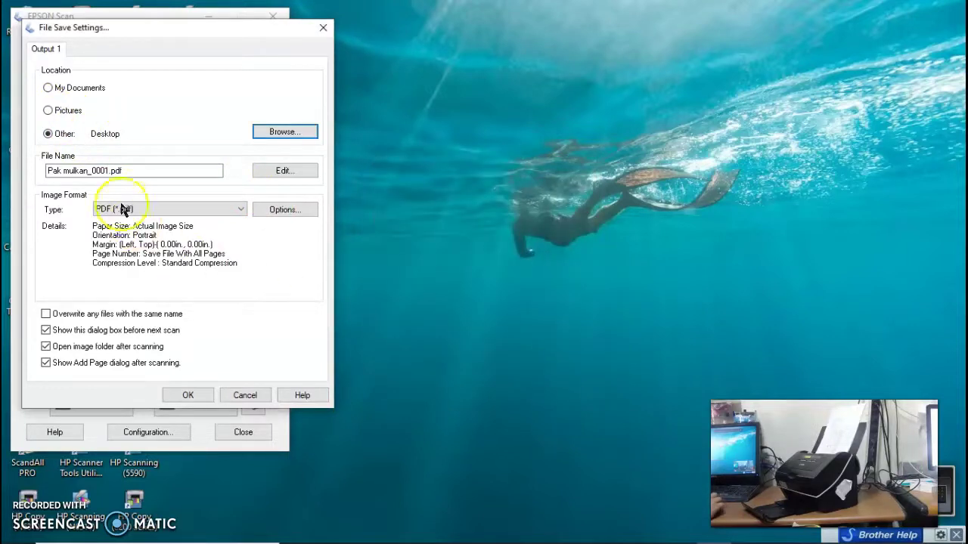
left_click(48, 111)
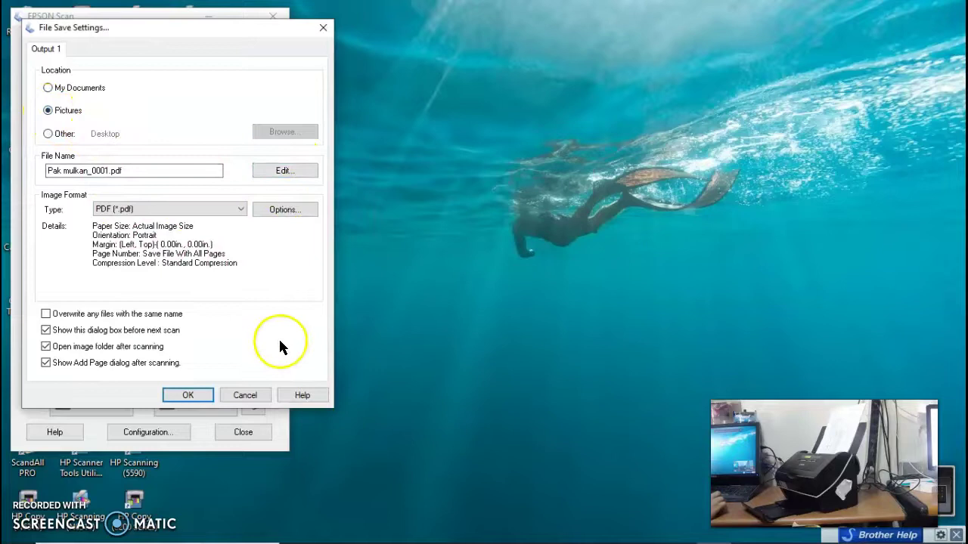
Accept the file save settings to scan the loaded pages, add a second batch of pages, and save the file without editing pages
left_click(188, 396)
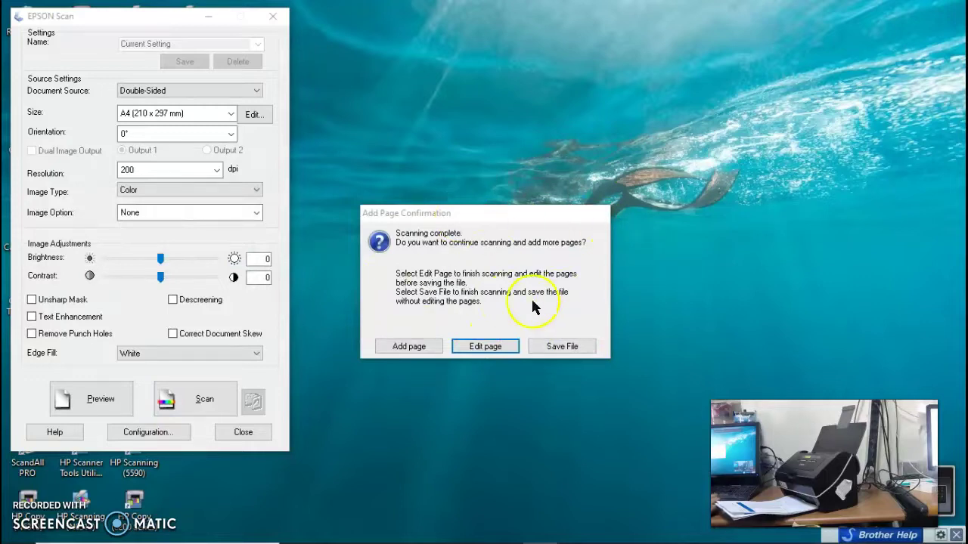
left_click(408, 349)
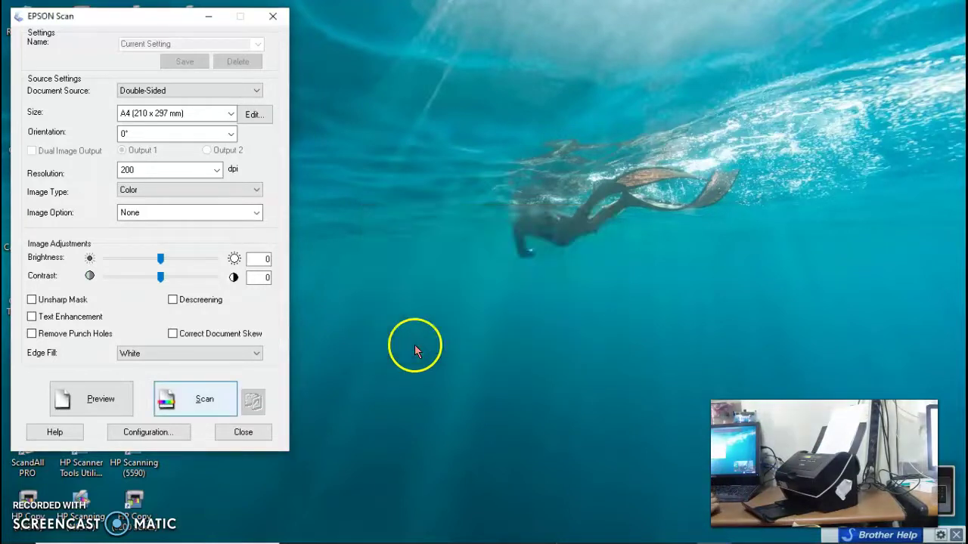
left_click(216, 406)
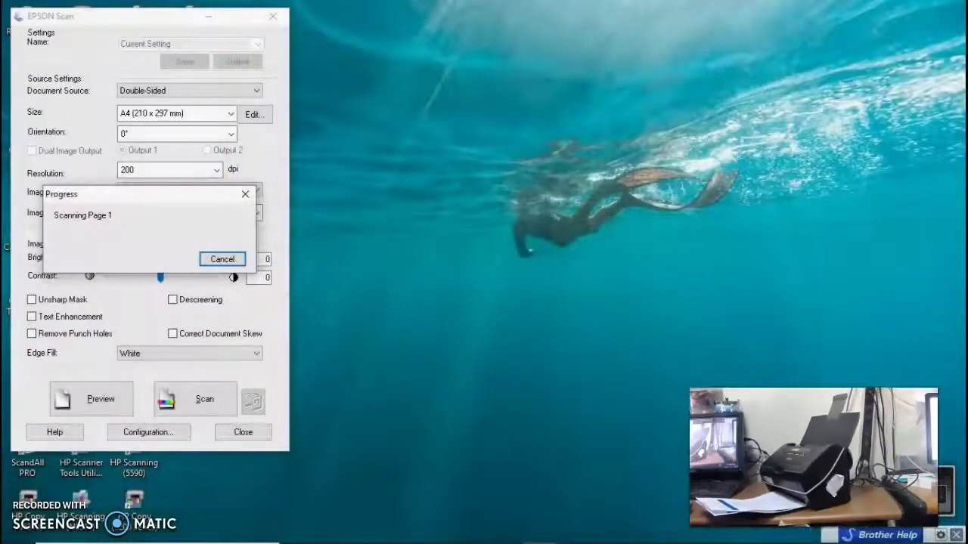
left_click(83, 512)
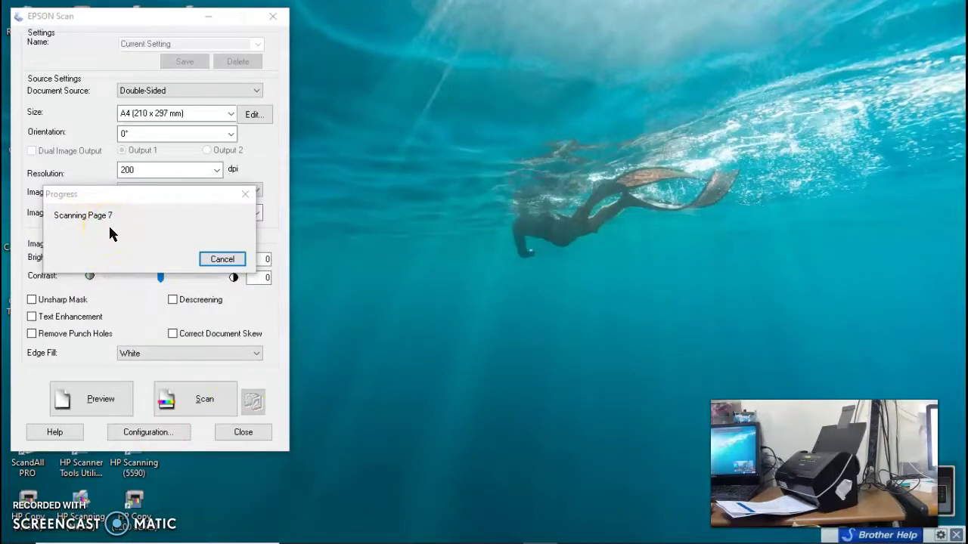
left_click(336, 295)
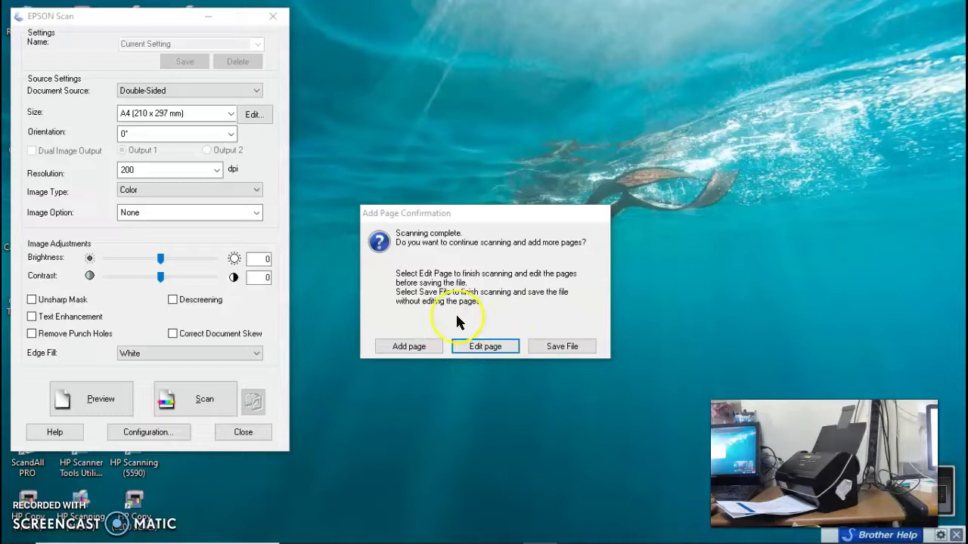
left_click(574, 352)
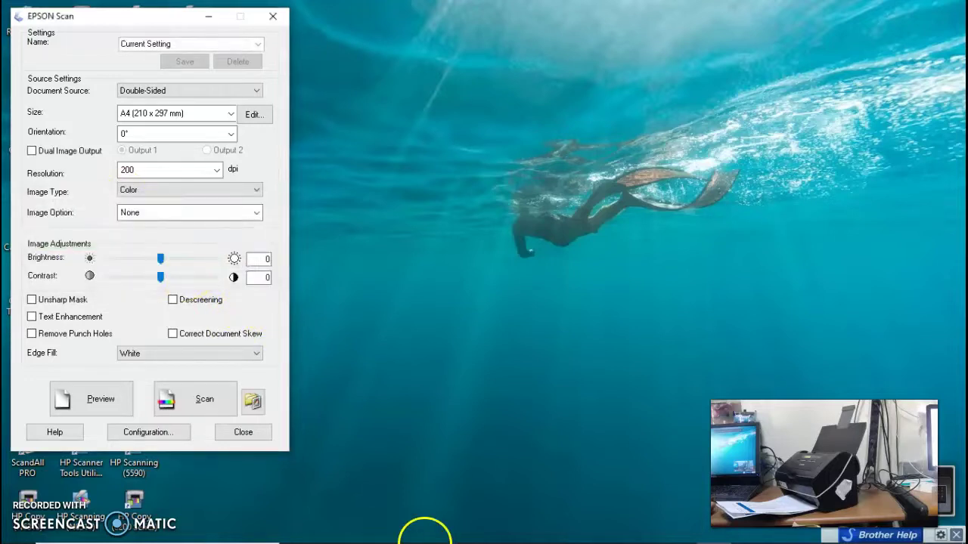
Switch to File Explorer and open the newly scanned PDF from the Pictures folder in Microsoft Edge
left_click(402, 532)
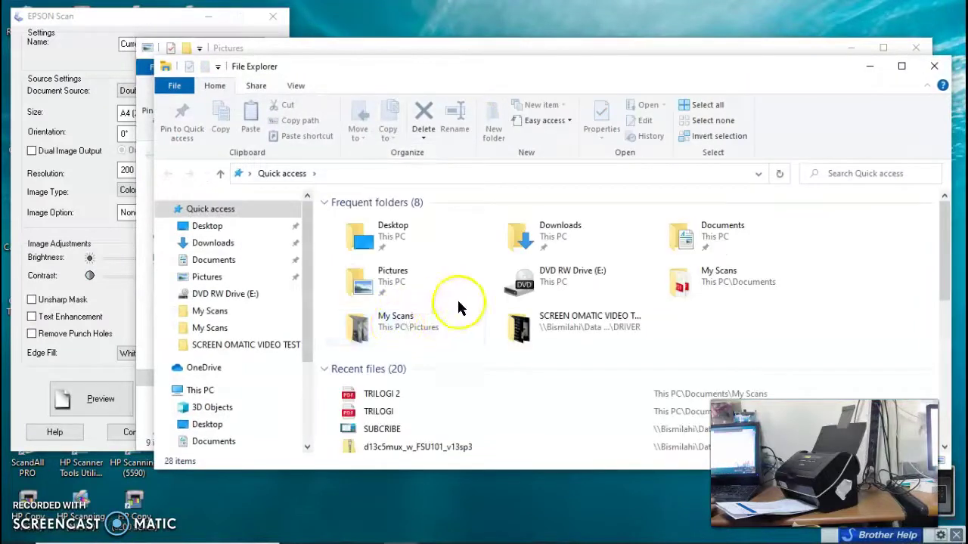
double_click(399, 277)
left_click(398, 320)
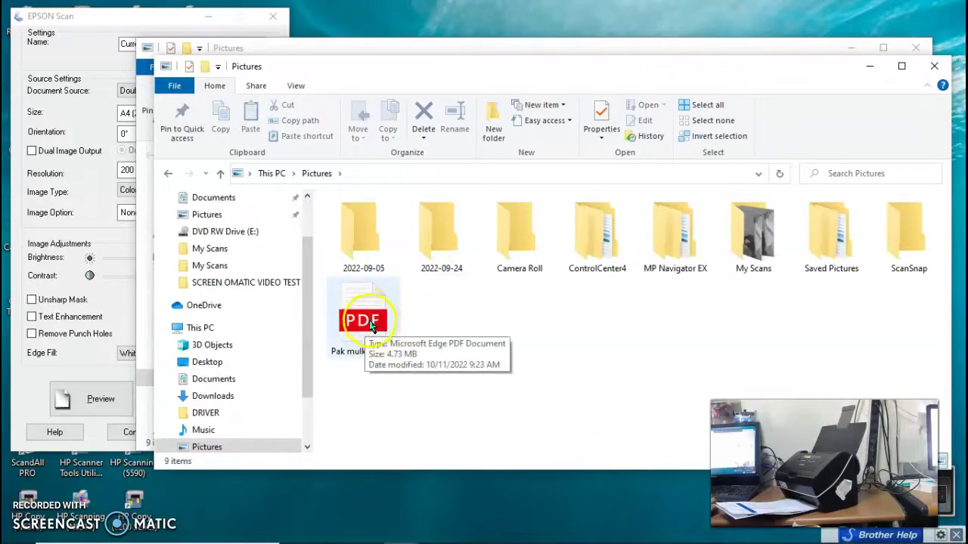
double_click(370, 322)
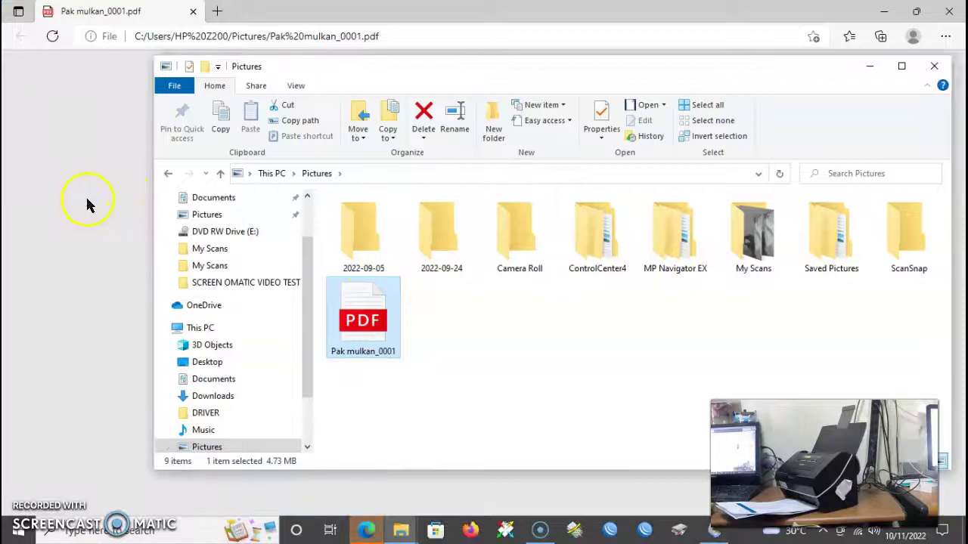
left_click(85, 195)
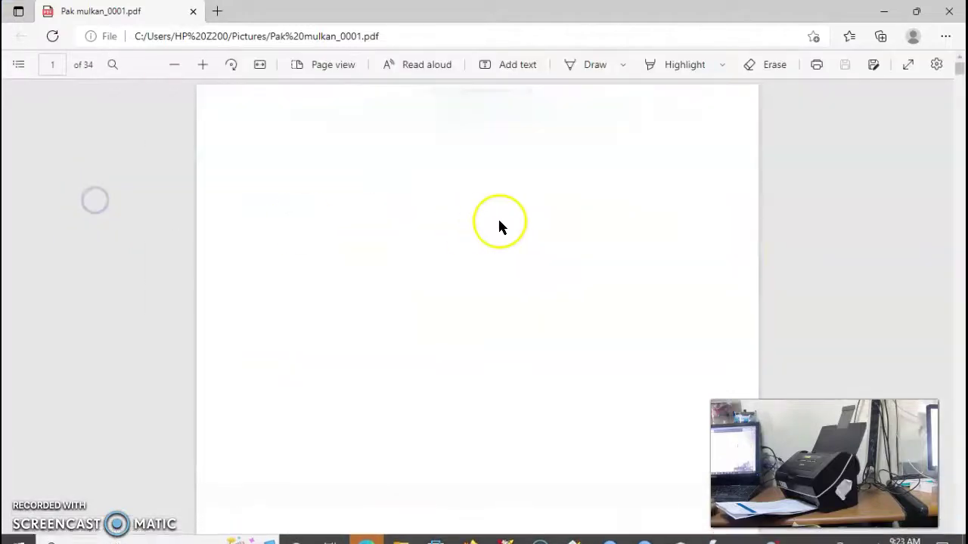
Examine the scanned PDF from page 1 to page 16, checking both sides of the sheets and their orientation
scroll(592, 256, "down", 5)
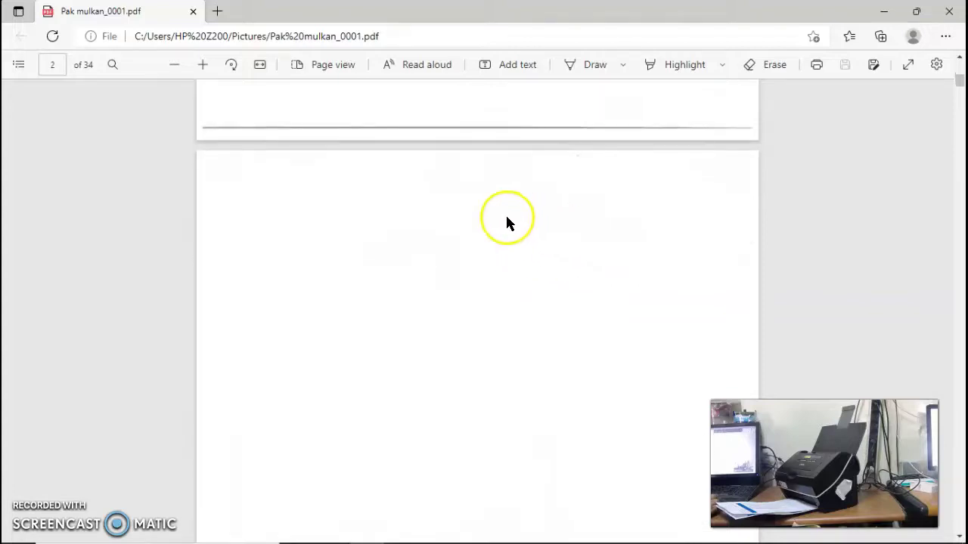
scroll(517, 261, "down", 10)
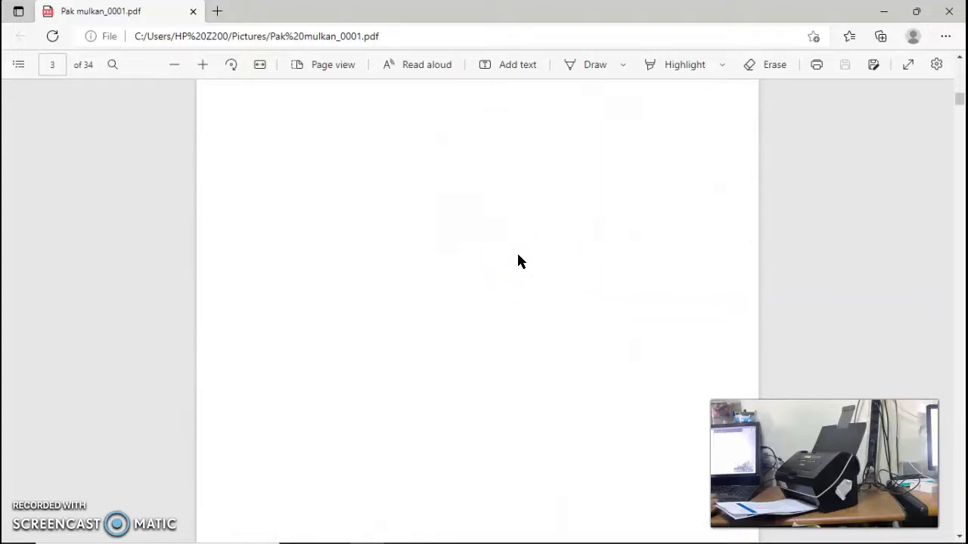
scroll(517, 261, "down", 3)
scroll(518, 260, "down", 5)
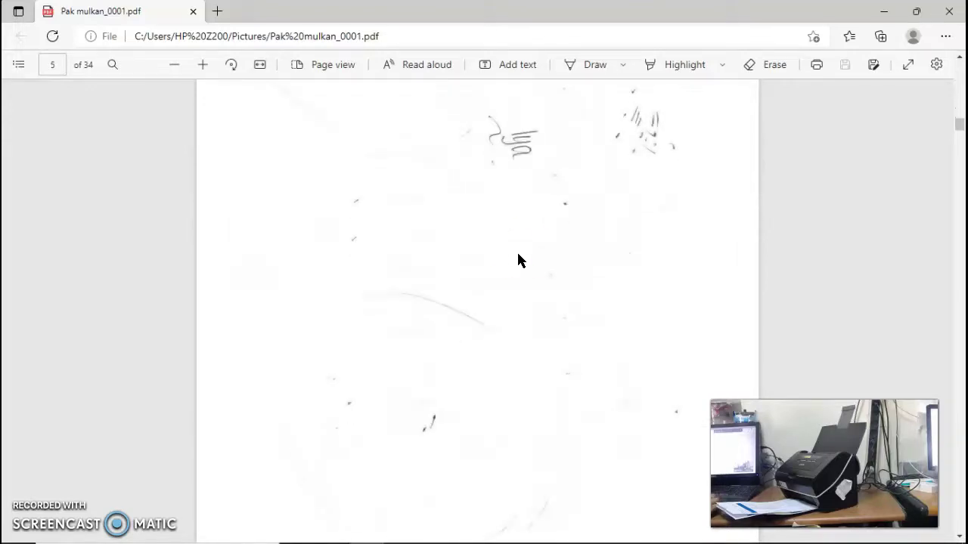
scroll(495, 261, "down", 5)
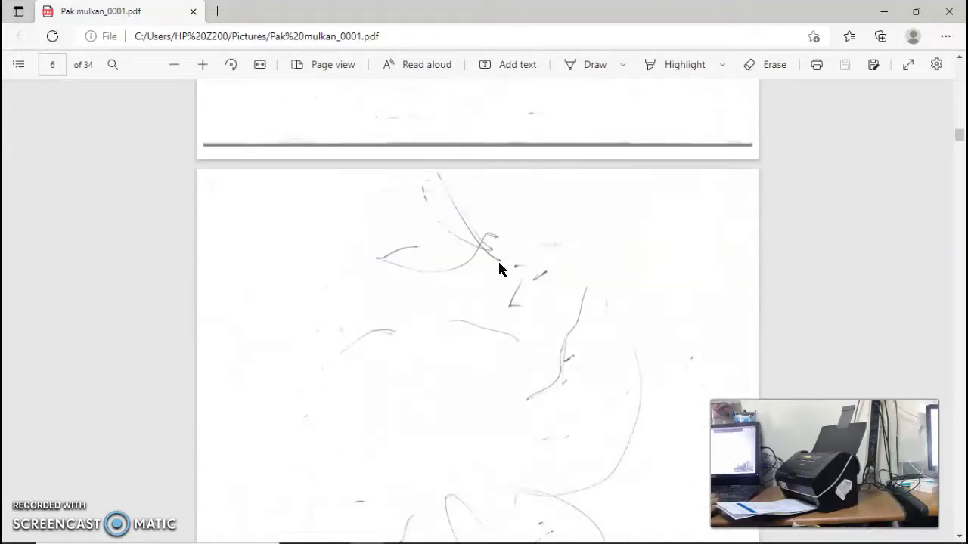
scroll(499, 268, "down", 10)
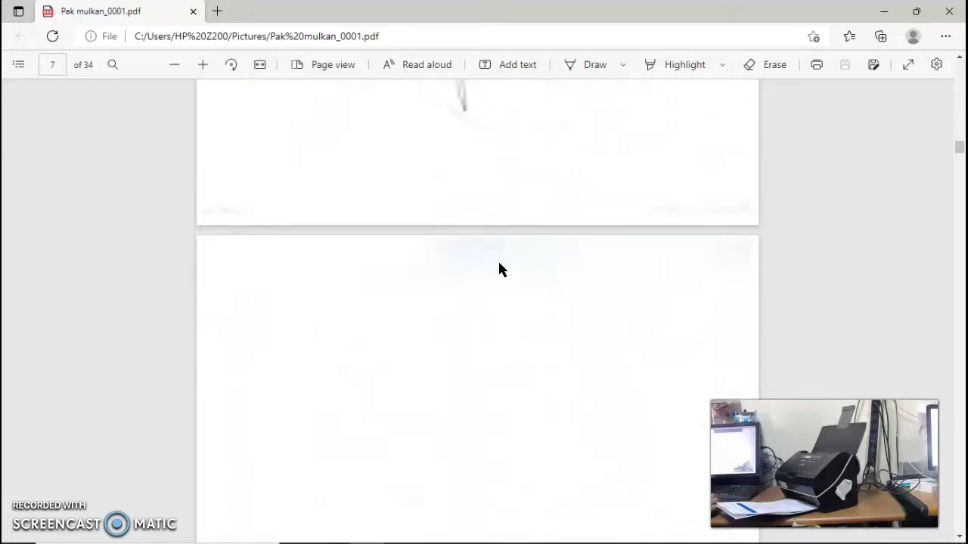
scroll(497, 260, "down", 5)
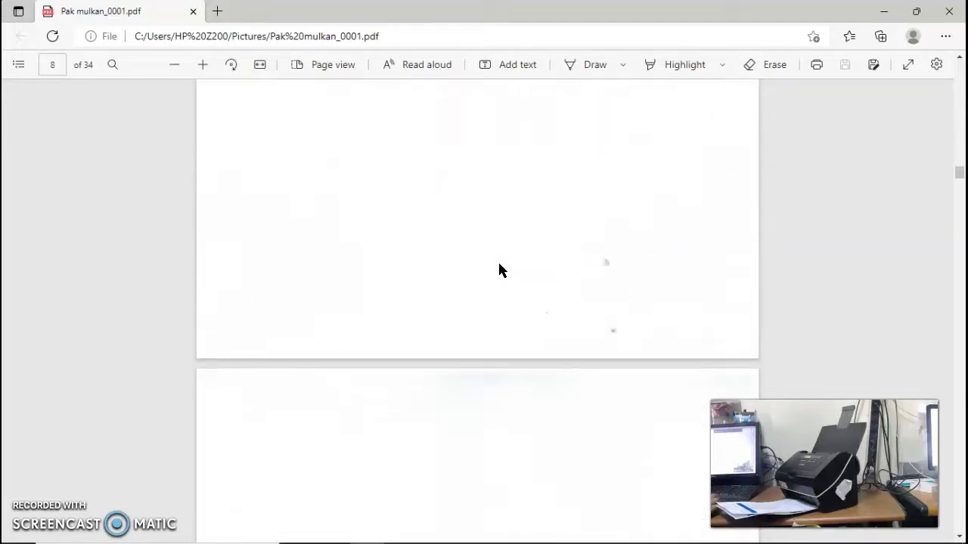
scroll(528, 266, "down", 10)
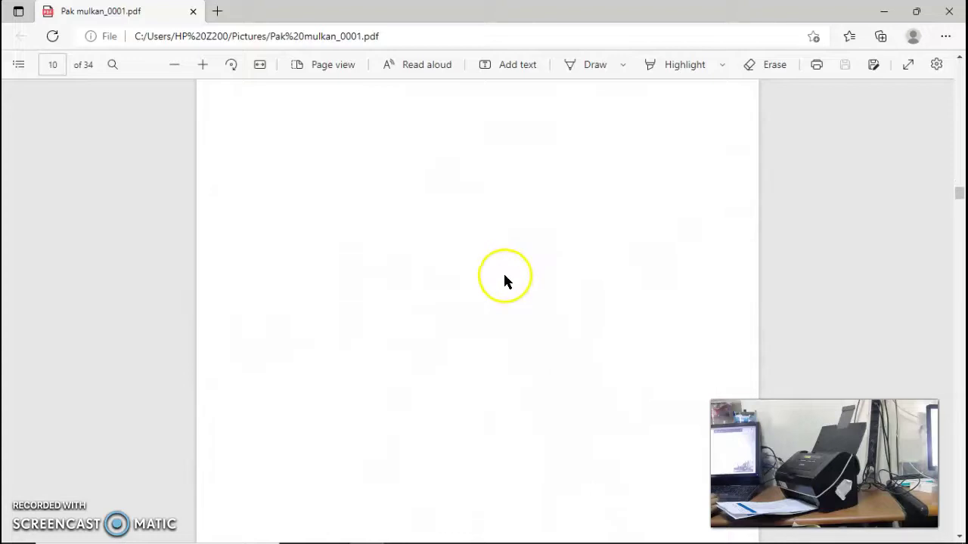
scroll(512, 279, "down", 10)
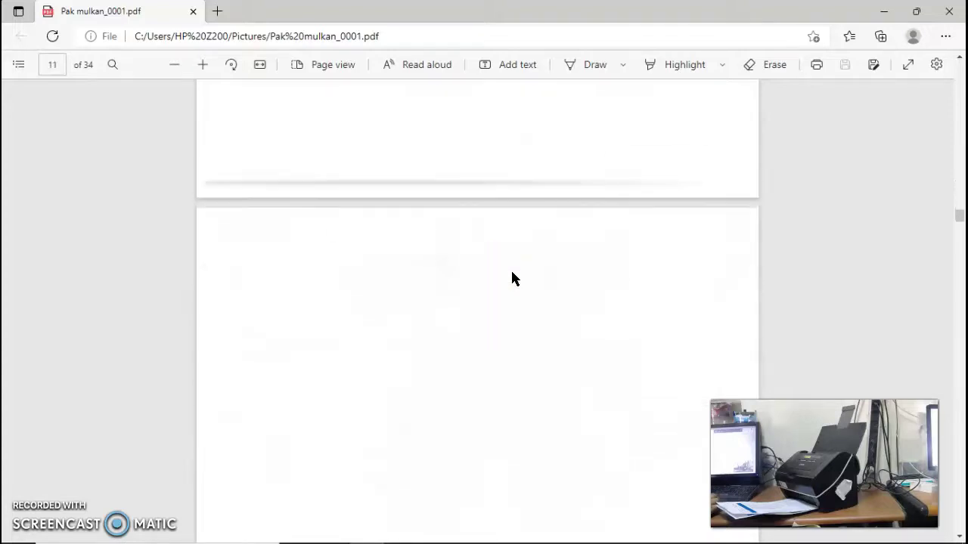
scroll(512, 278, "down", 5)
left_click_drag(512, 276, 484, 267)
scroll(517, 286, "down", 10)
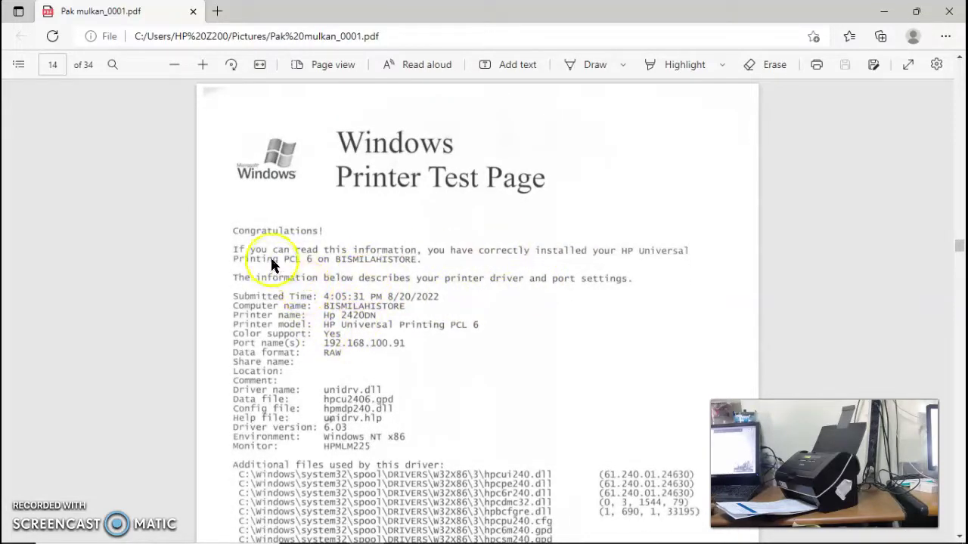
scroll(434, 365, "down", 3)
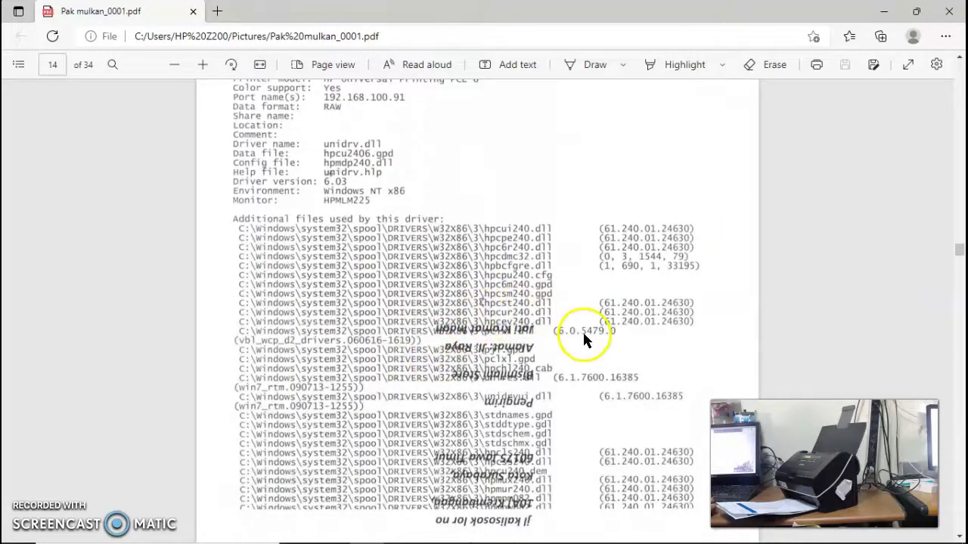
scroll(583, 331, "down", 3)
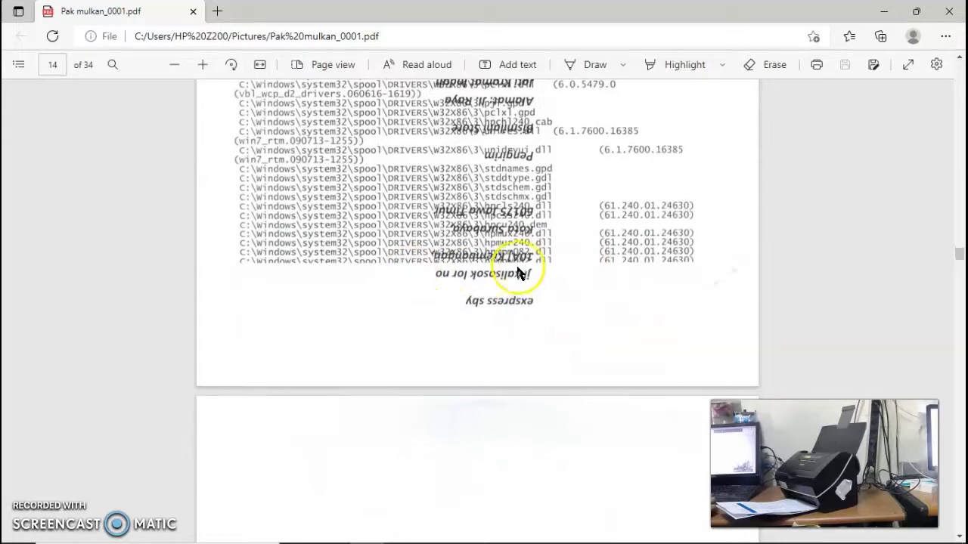
scroll(533, 272, "down", 12)
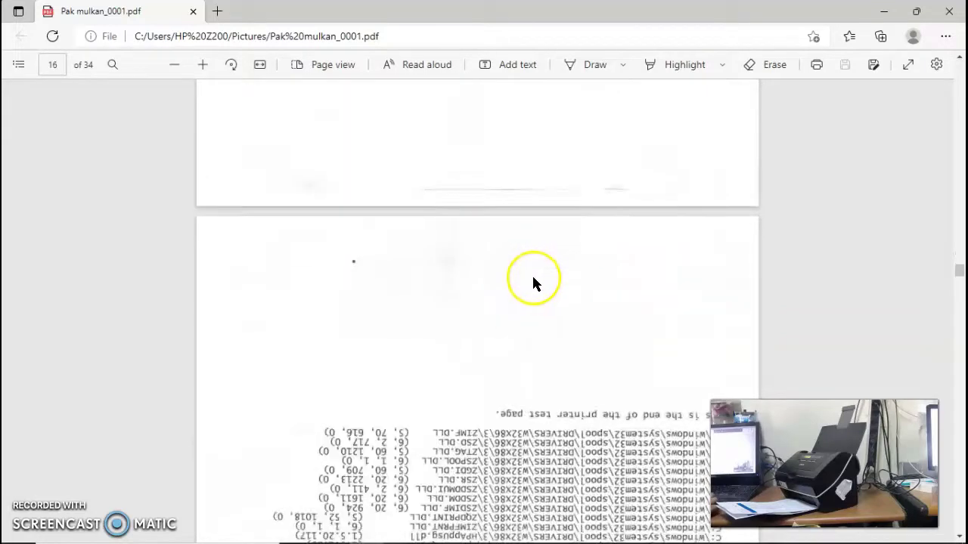
scroll(533, 278, "down", 4)
scroll(463, 237, "down", 3)
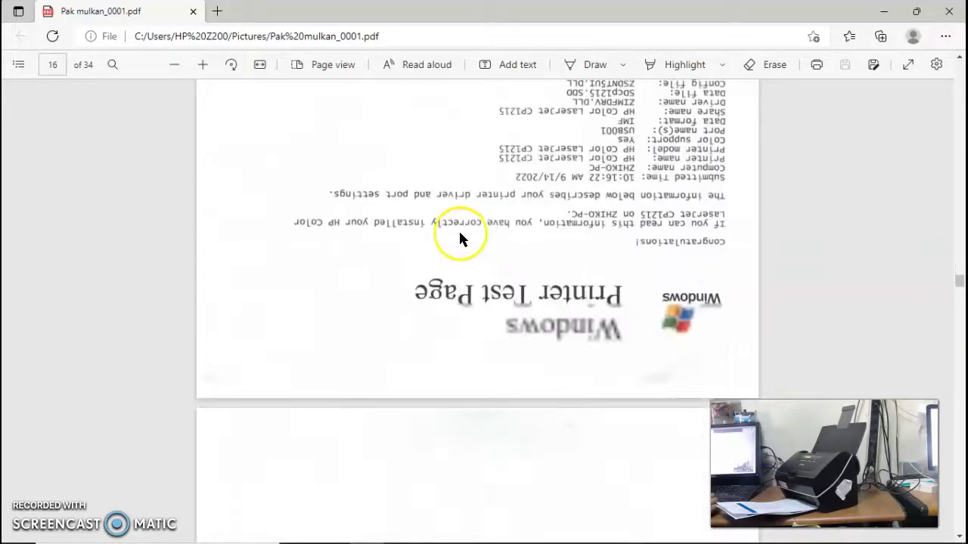
Rotate the PDF view by 180 degrees and examine the scanned pages from page 16 to page 21
left_click(231, 65)
left_click(231, 65)
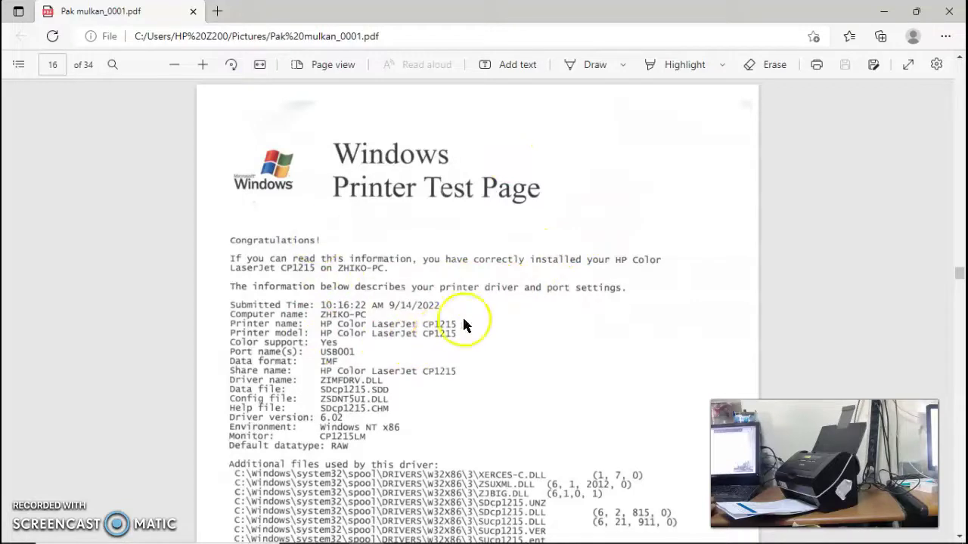
scroll(476, 320, "down", 3)
scroll(529, 316, "down", 4)
scroll(539, 316, "down", 5)
scroll(564, 261, "down", 5)
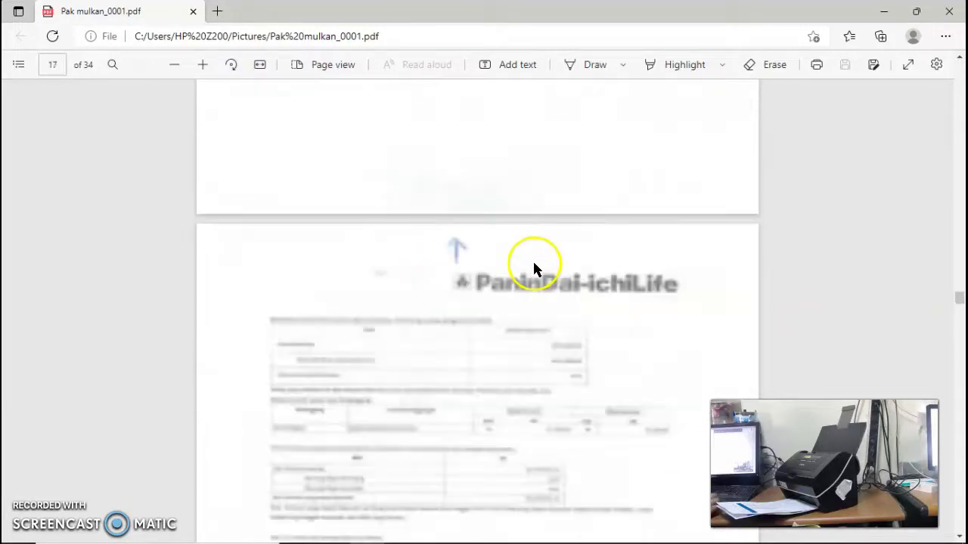
scroll(587, 298, "down", 4)
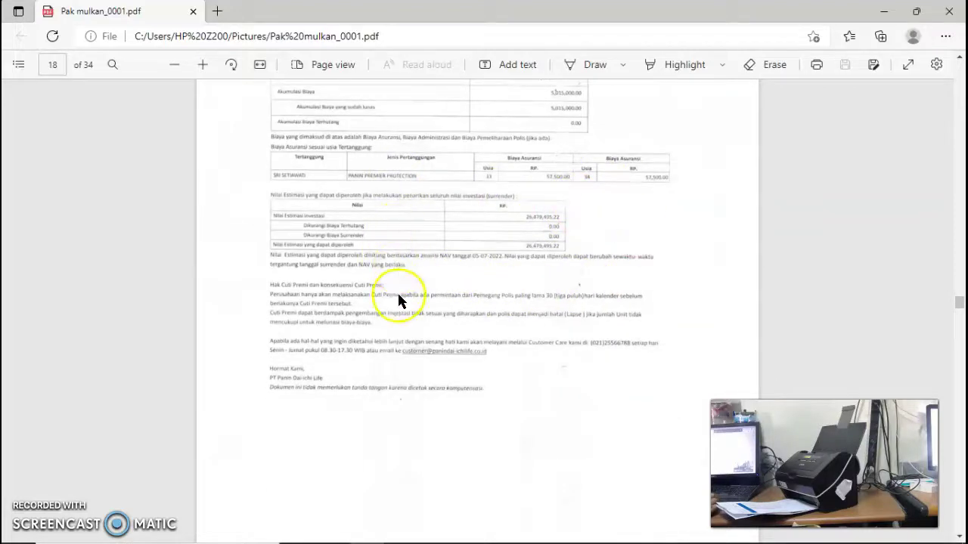
scroll(398, 299, "down", 10)
scroll(439, 317, "down", 15)
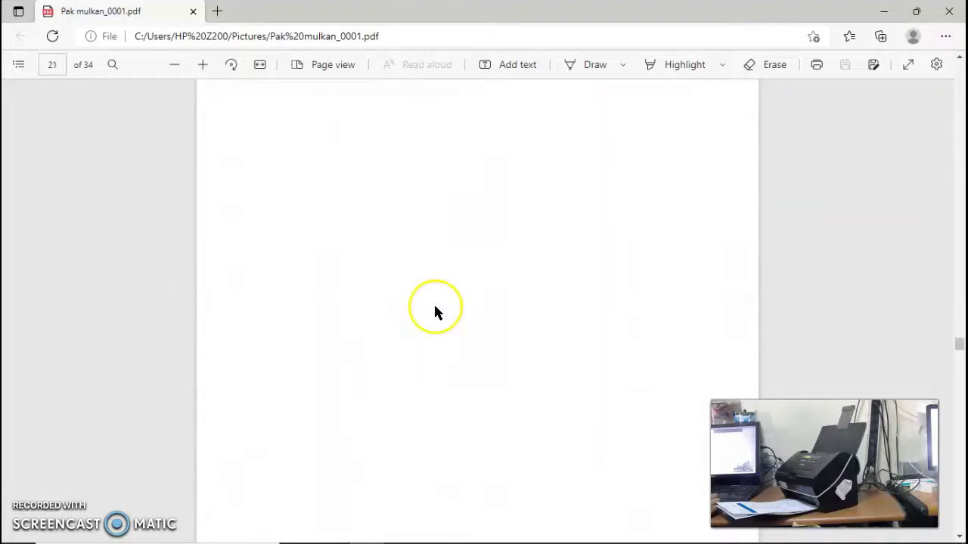